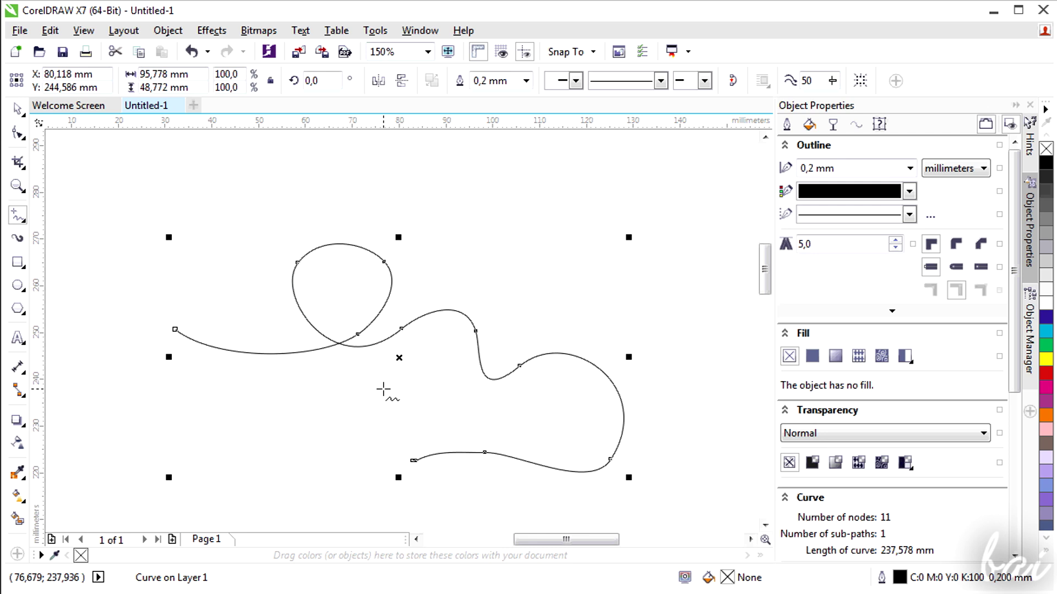
# - Finish the eleven-node looping freehand curve and switch to the Pick tool
pyautogui.press('space')
# - Fit text to the looping curve and set its size to 12 pt
pyautogui.click(308, 268)
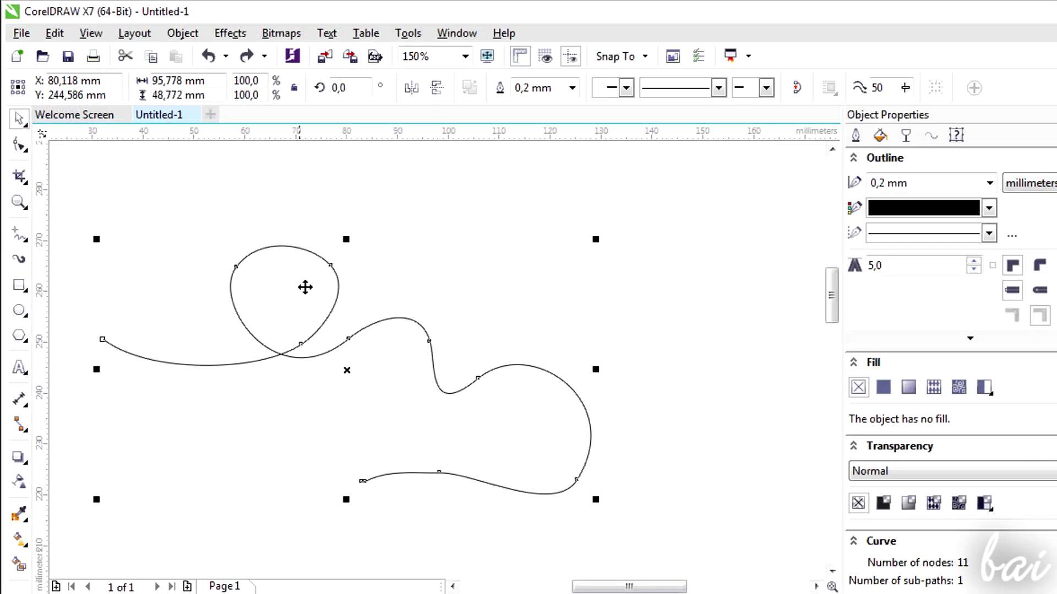
pyautogui.click(329, 33)
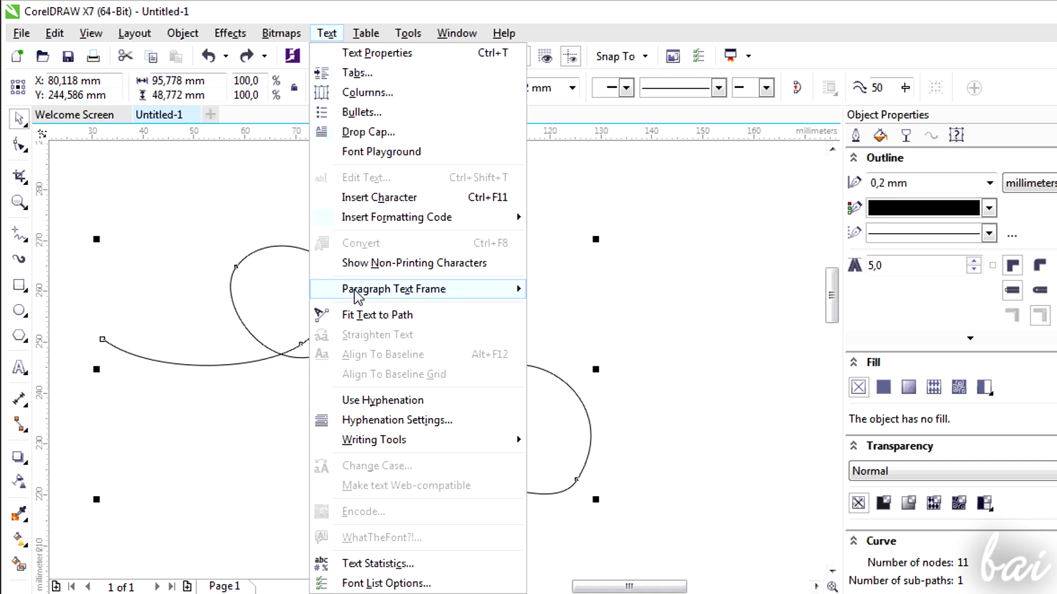
pyautogui.click(374, 316)
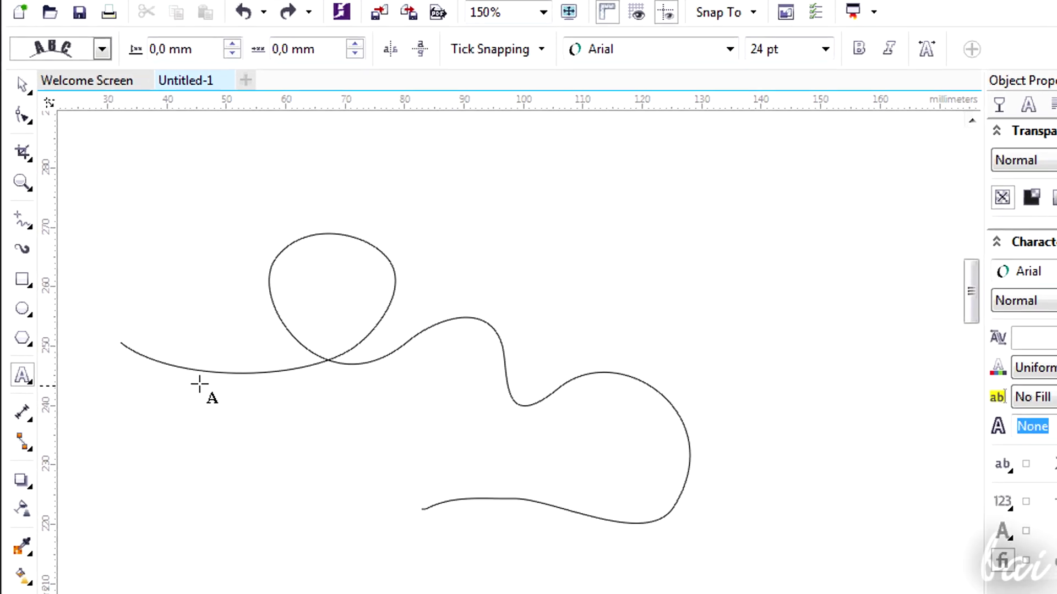
pyautogui.click(214, 372)
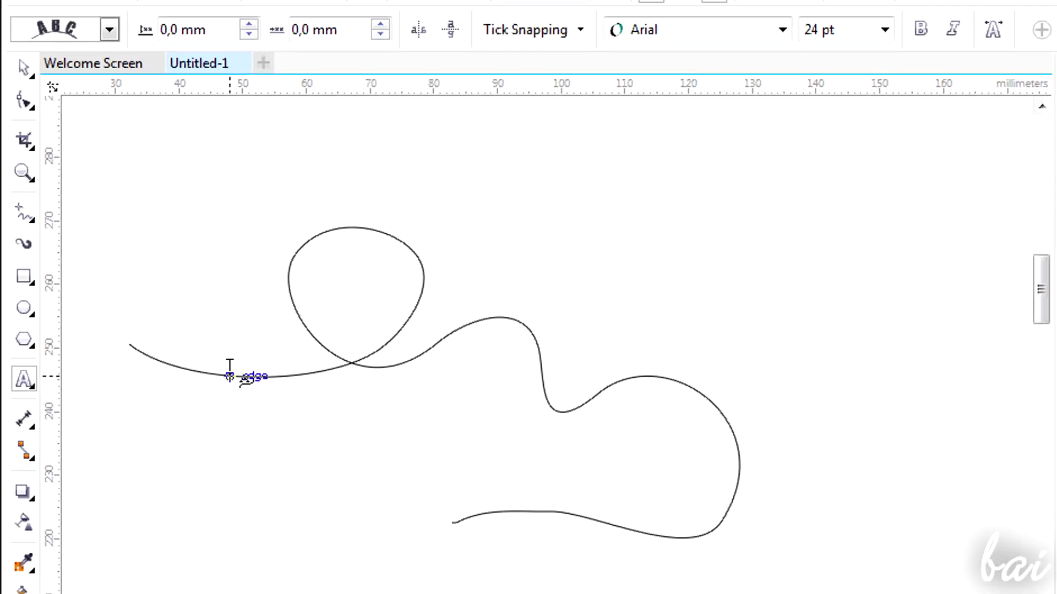
pyautogui.click(231, 376)
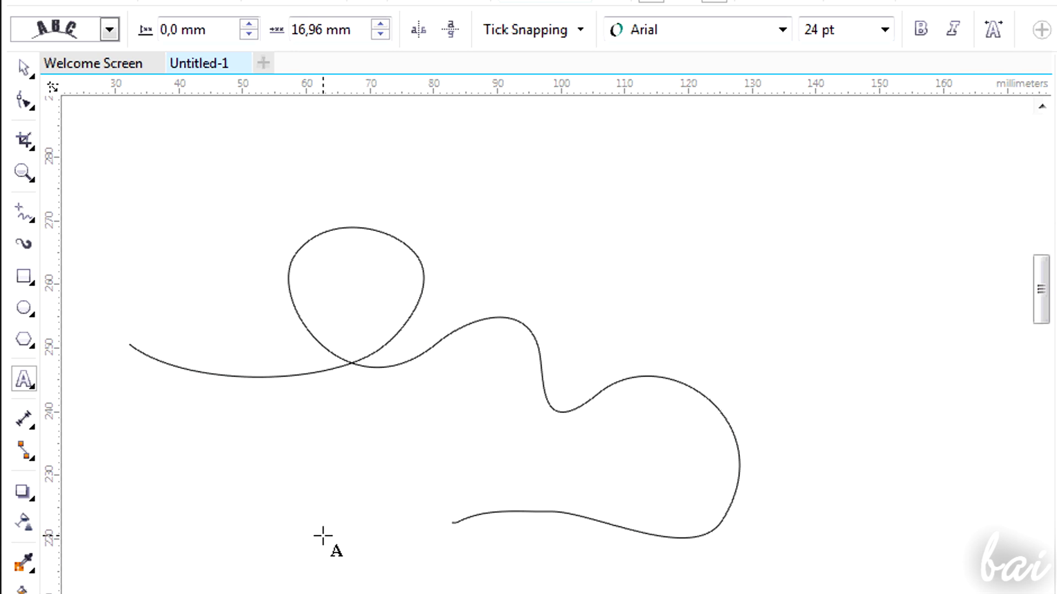
pyautogui.click(884, 28)
pyautogui.click(837, 166)
pyautogui.write('hello')
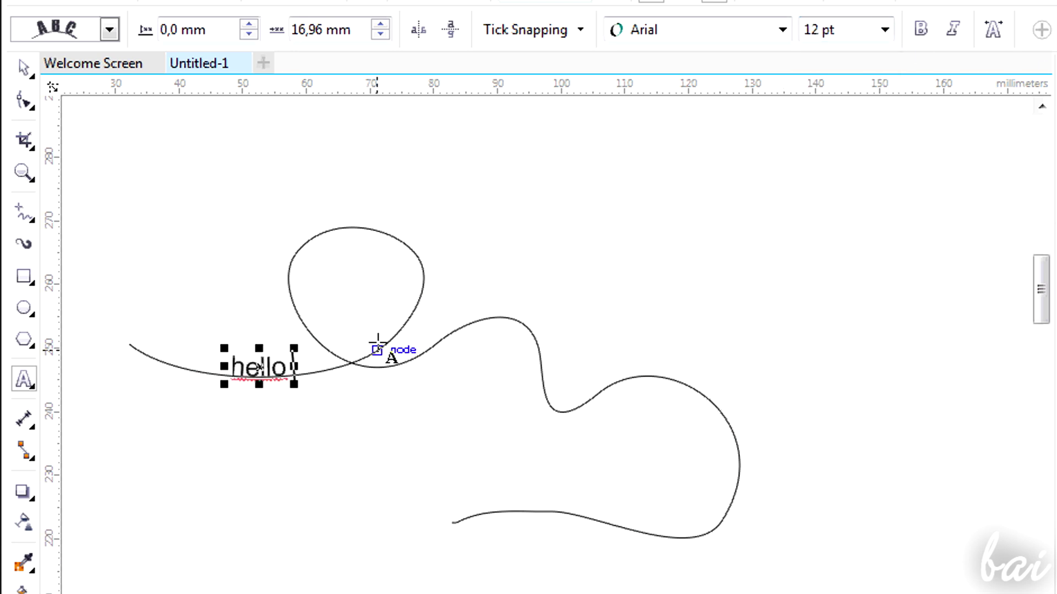
pyautogui.write(' hello hello hello hello hello hello hello hello hello hello hello hello')
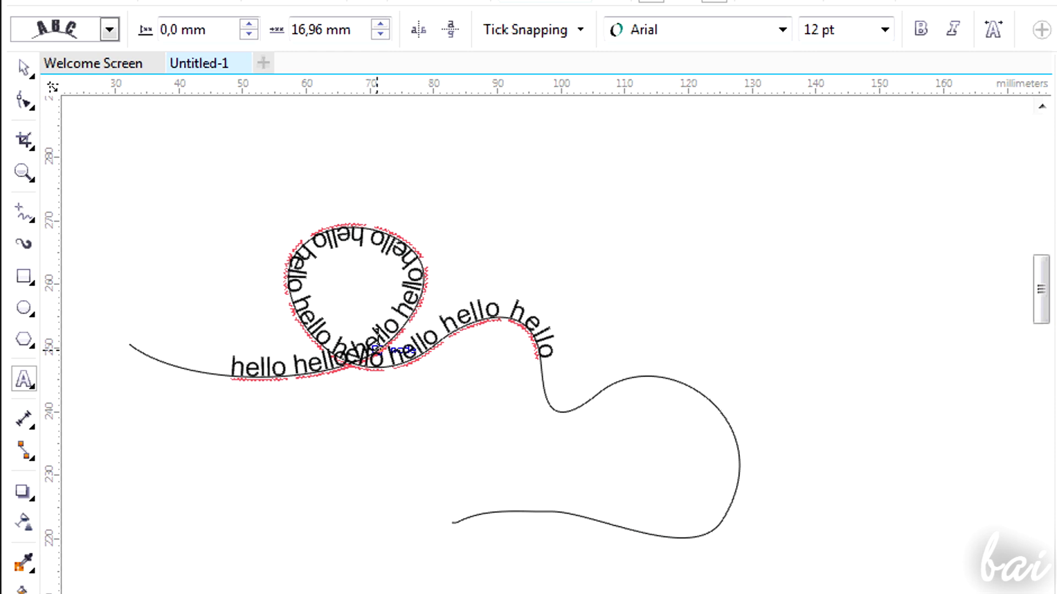
pyautogui.write(' hello hello hello hello hello')
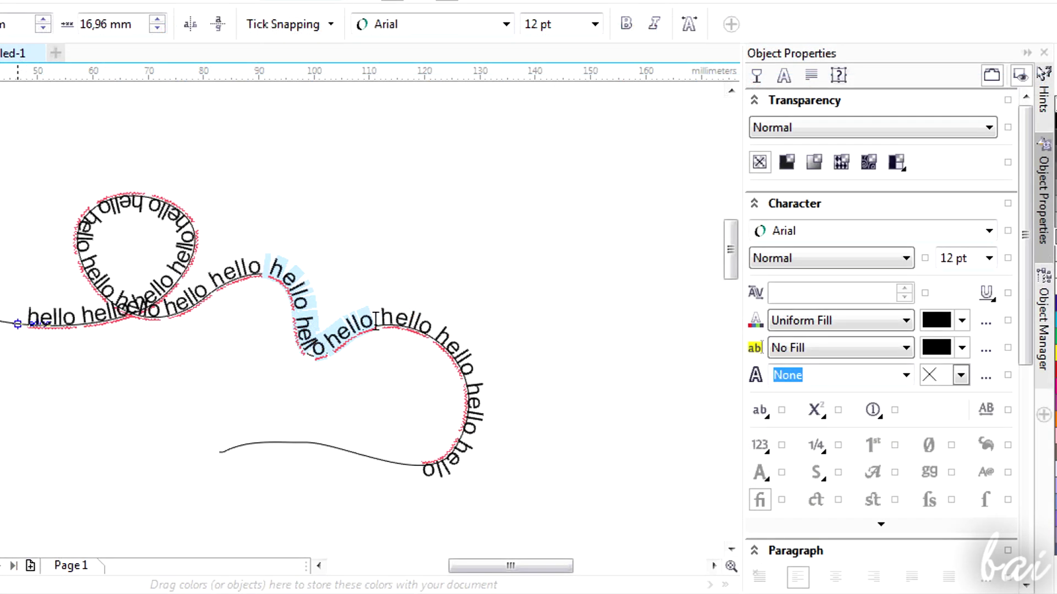
# - Colour the highlighted hello words red
pyautogui.click(961, 321)
pyautogui.click(964, 430)
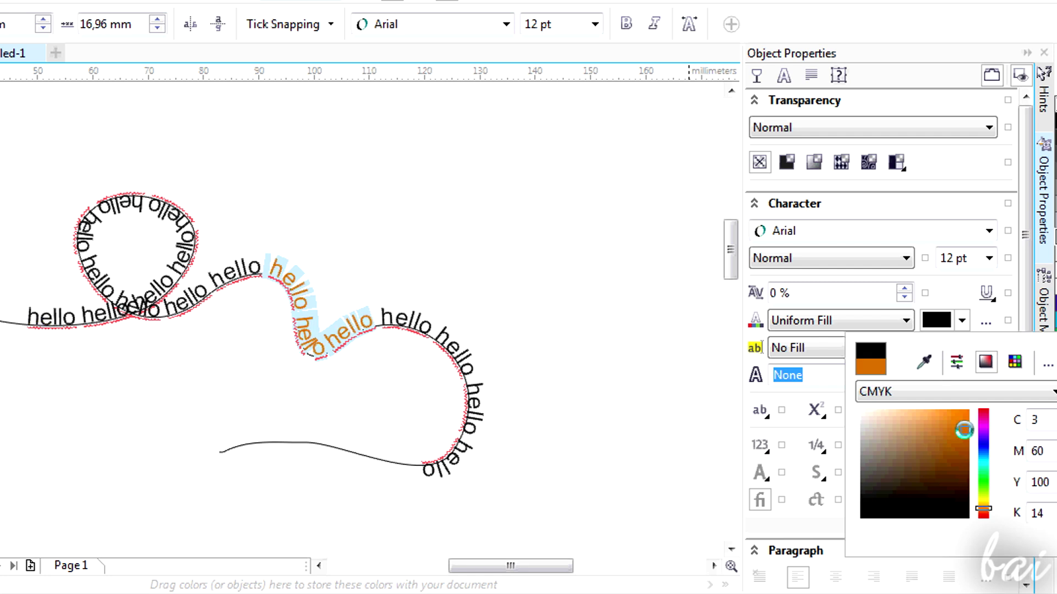
pyautogui.moveTo(982, 509); pyautogui.dragTo(983, 416)
pyautogui.click(968, 416)
# - Scale the curve and its text up toward the upper right
pyautogui.click(158, 266)
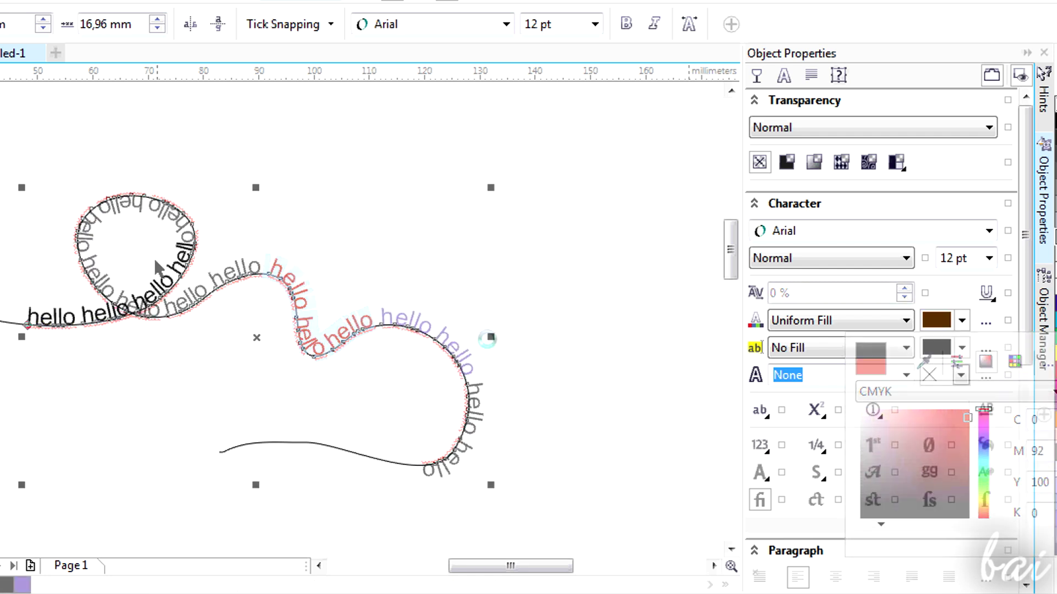
pyautogui.click(172, 265)
pyautogui.click(172, 264)
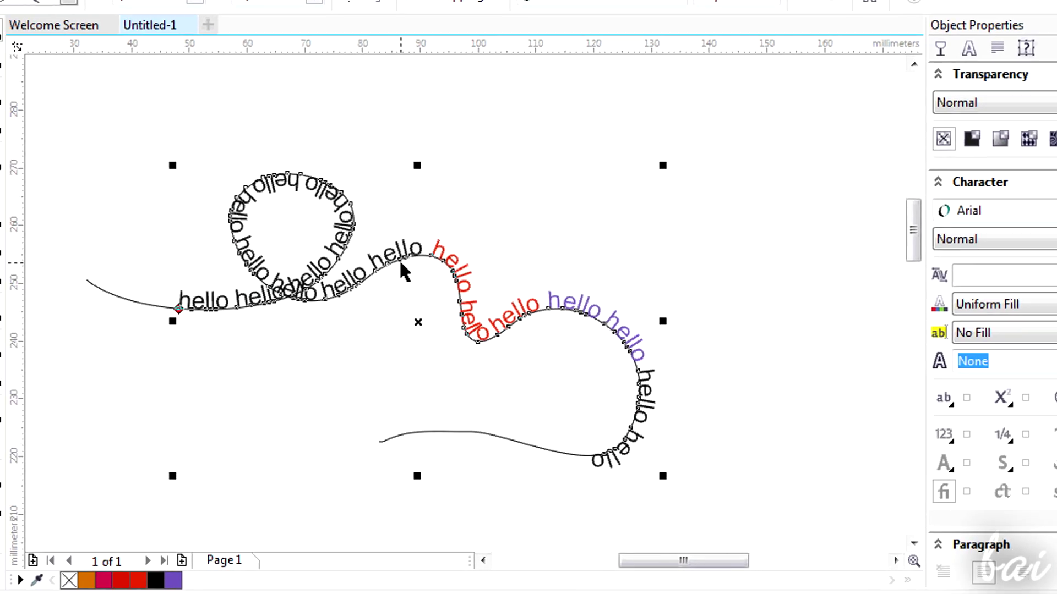
pyautogui.scroll(2, 449, 285)
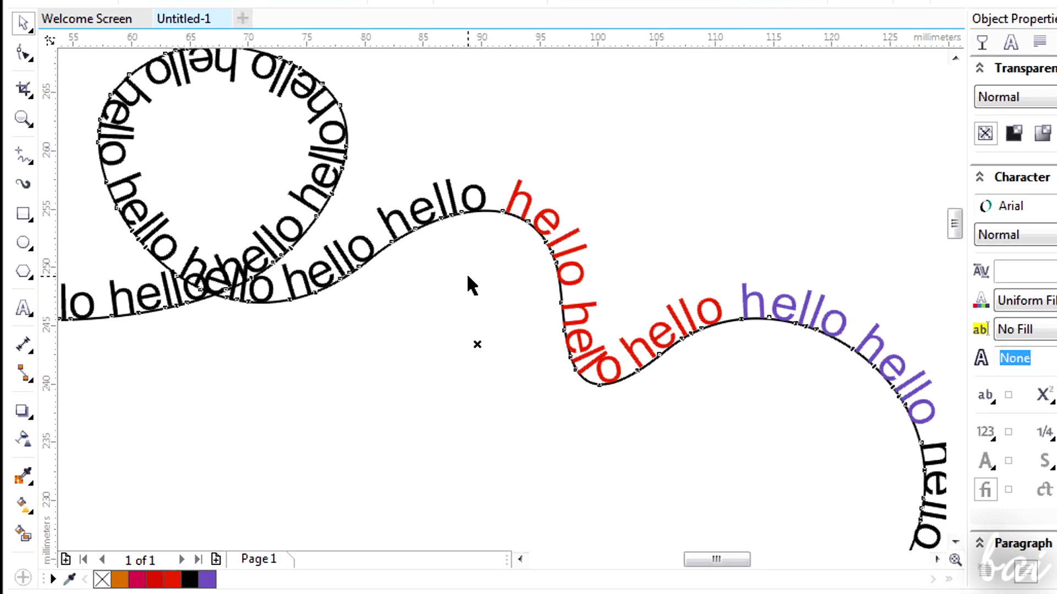
pyautogui.click(491, 211)
pyautogui.scroll(-4, 710, 238)
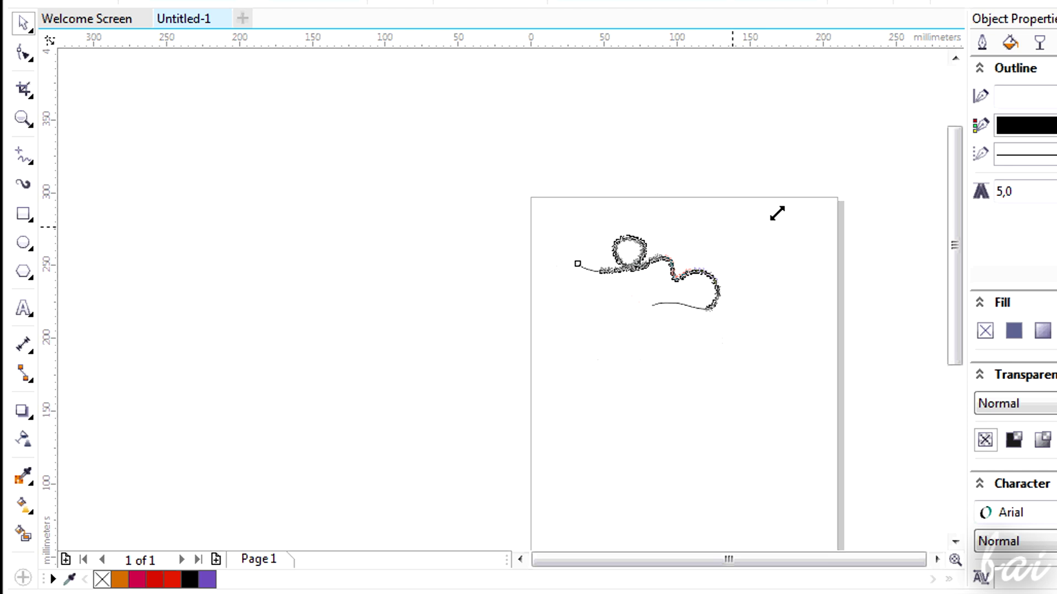
pyautogui.moveTo(777, 213); pyautogui.dragTo(886, 168)
pyautogui.scroll(4, 787, 196)
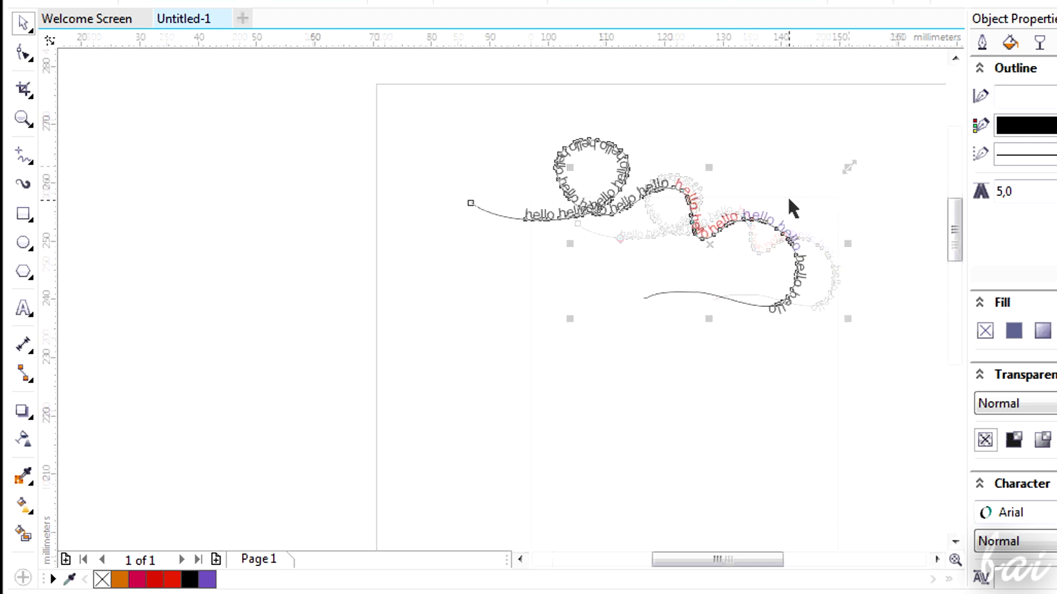
pyautogui.click(723, 231)
pyautogui.scroll(-2, 750, 183)
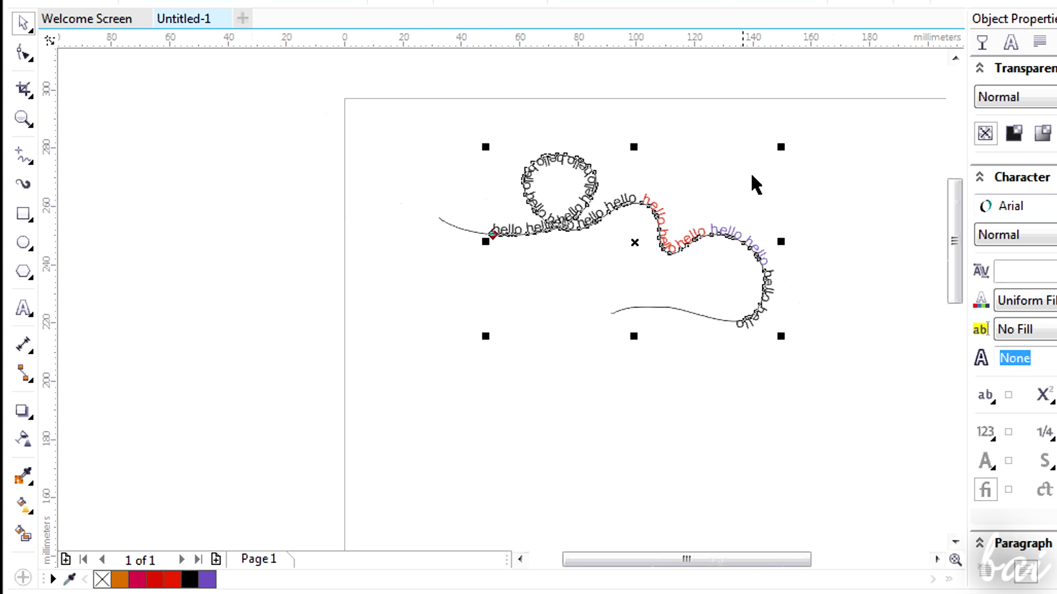
pyautogui.moveTo(781, 147)
pyautogui.mouseDown()
pyautogui.moveTo(944, 88)
pyautogui.moveTo(557, 194)
pyautogui.moveTo(685, 169)
pyautogui.mouseUp()
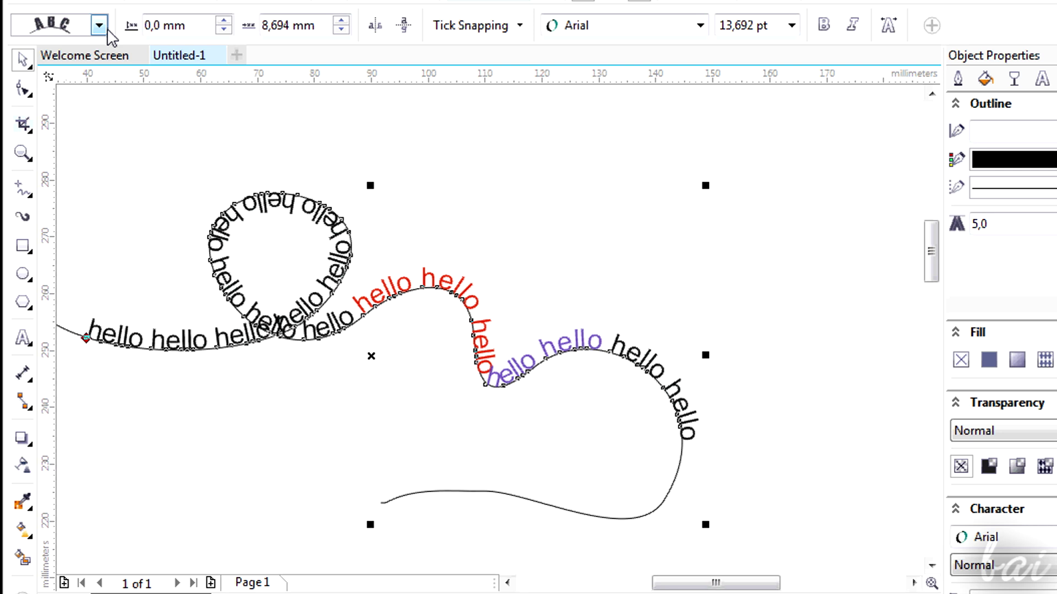
# - Make the letters stand upright with vertical skew, then slide the text toward the curve's start
pyautogui.click(98, 25)
pyautogui.click(82, 71)
pyautogui.click(98, 26)
pyautogui.click(83, 98)
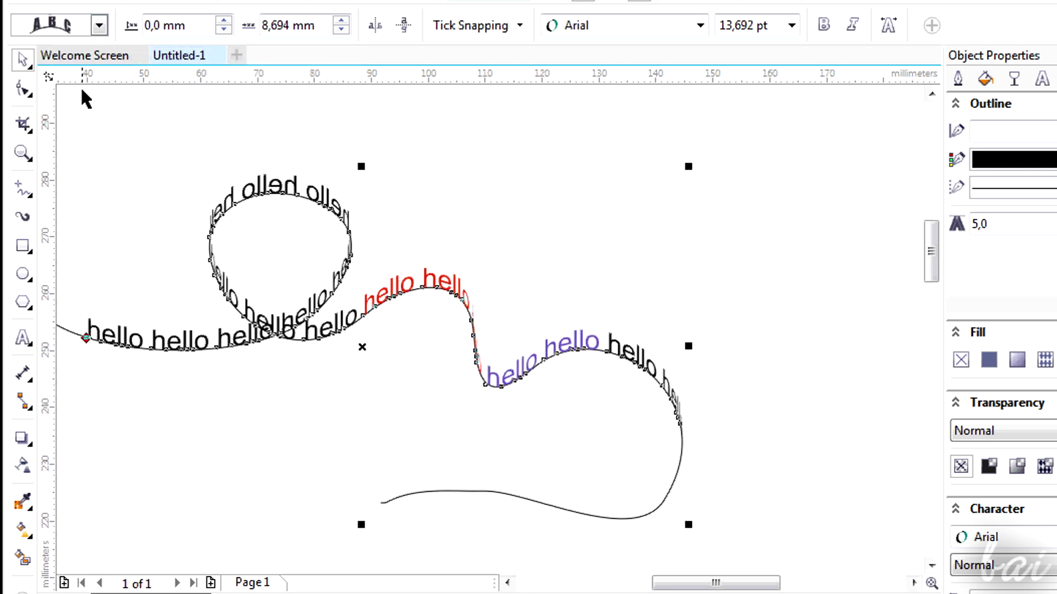
pyautogui.click(98, 25)
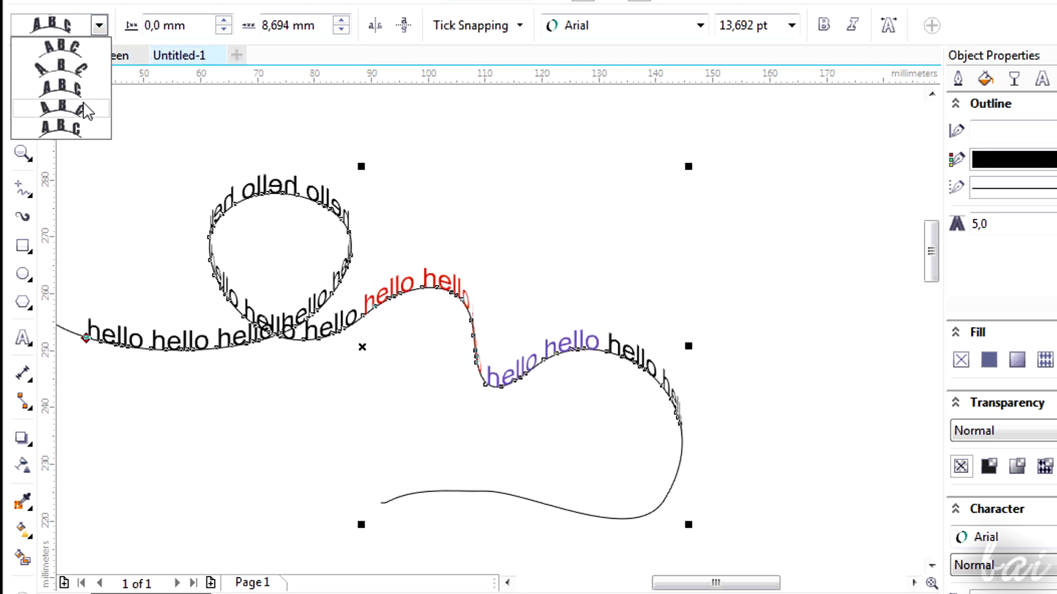
pyautogui.click(81, 105)
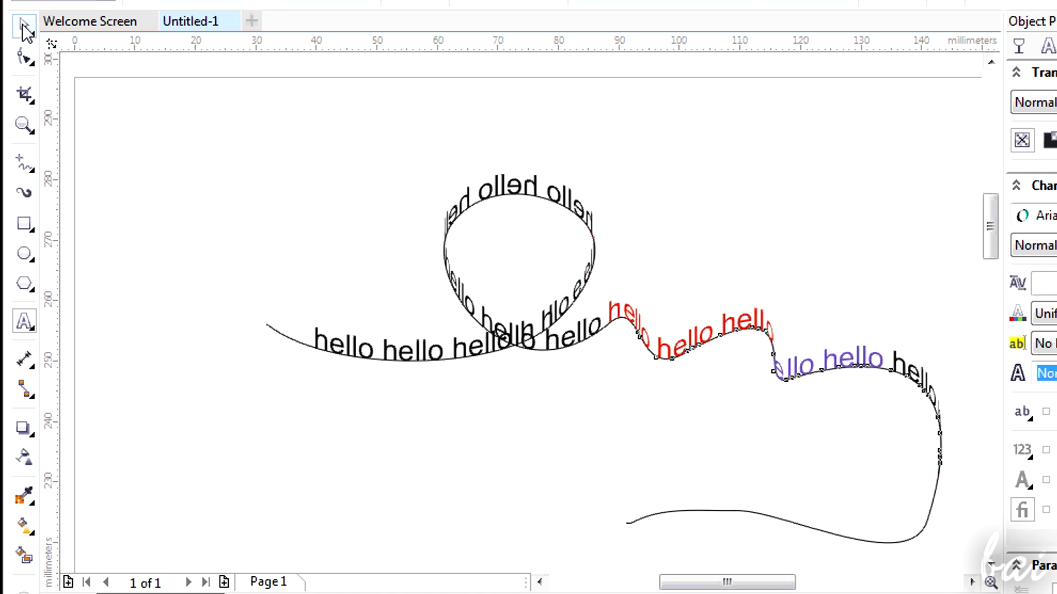
pyautogui.click(25, 30)
pyautogui.scroll(1, 343, 343)
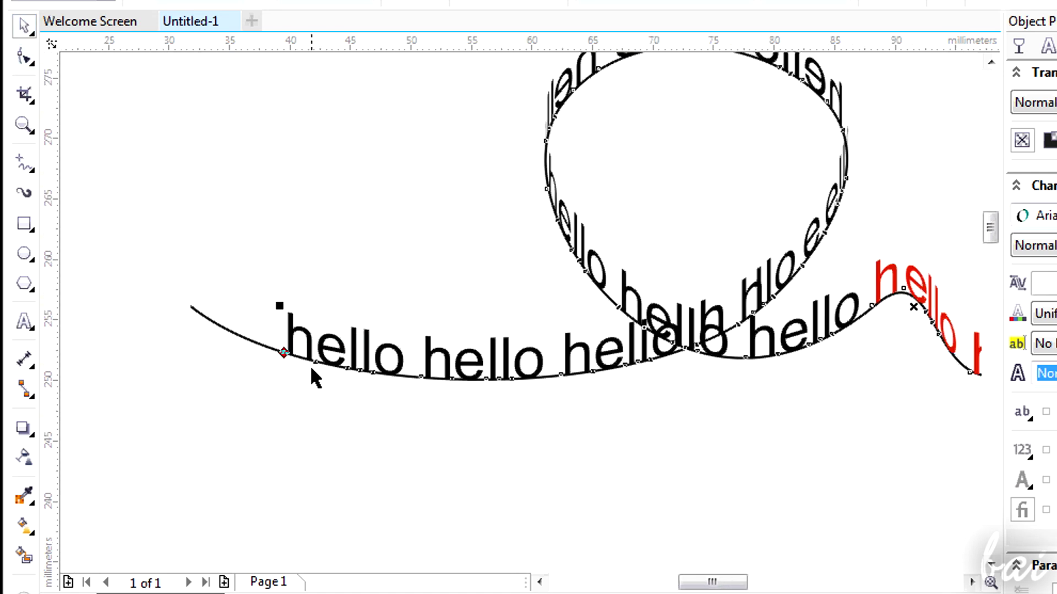
pyautogui.scroll(1, 313, 366)
pyautogui.moveTo(234, 338)
pyautogui.mouseDown()
pyautogui.moveTo(115, 285)
pyautogui.moveTo(322, 350)
pyautogui.mouseUp()
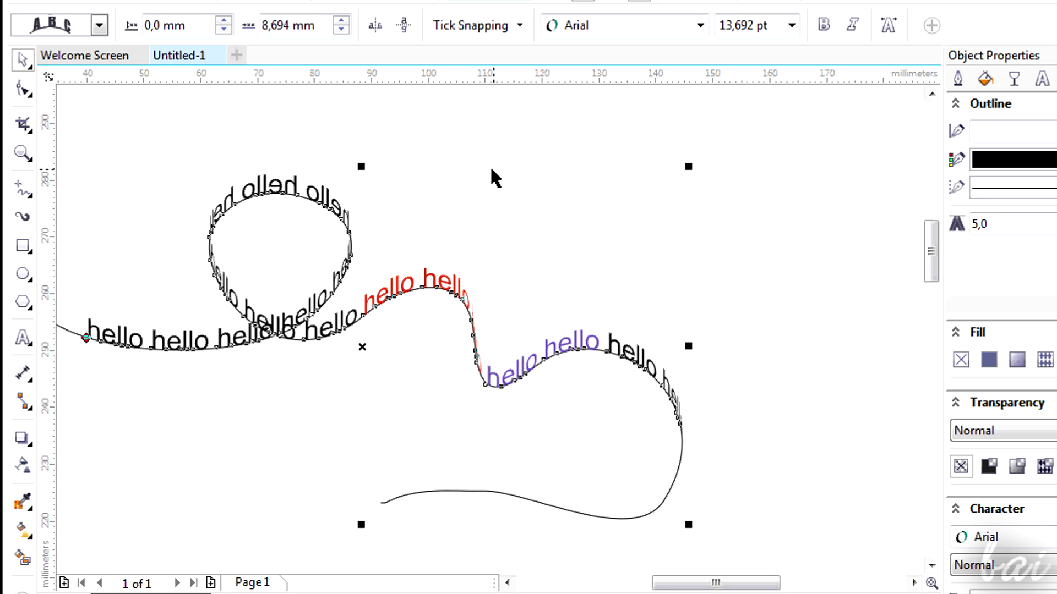
# - Reshape the curve's middle and drag the first hello's e, l and h leftward
pyautogui.click(22, 91)
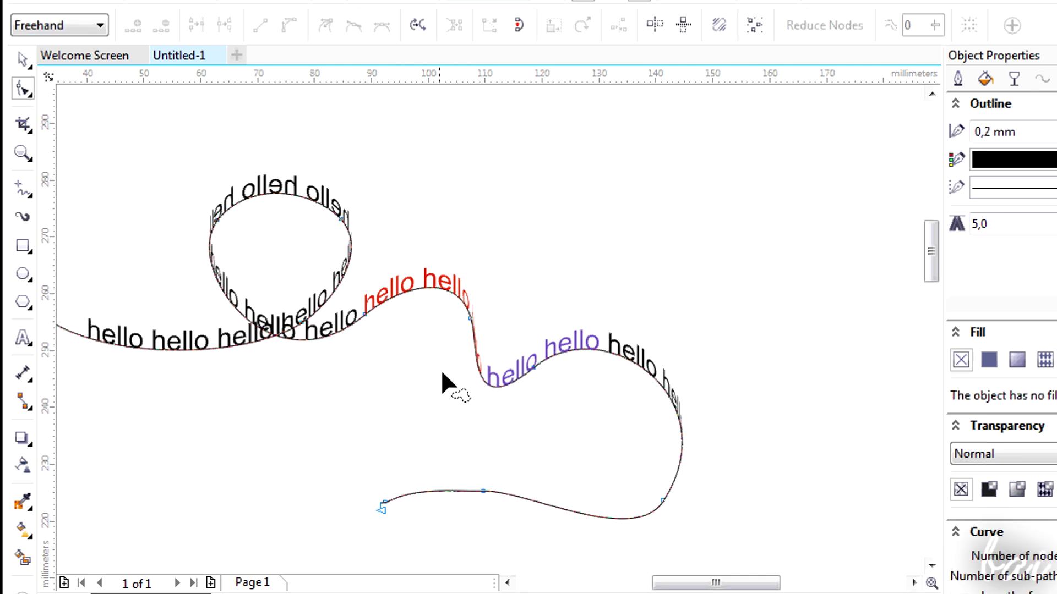
pyautogui.moveTo(472, 325)
pyautogui.mouseDown()
pyautogui.moveTo(433, 343)
pyautogui.moveTo(477, 339)
pyautogui.moveTo(564, 248)
pyautogui.moveTo(560, 279)
pyautogui.mouseUp()
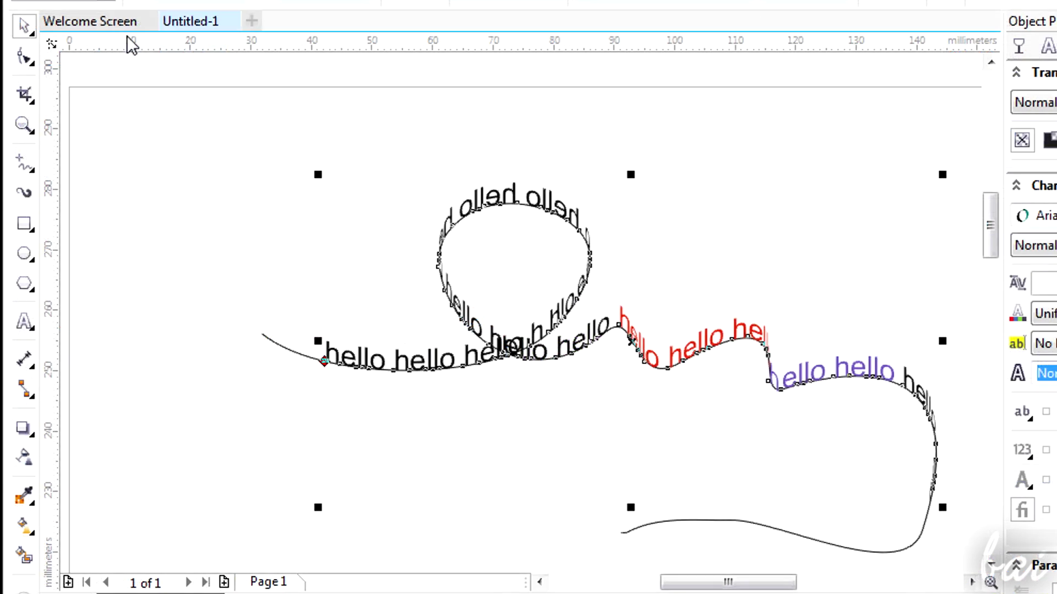
pyautogui.click(25, 59)
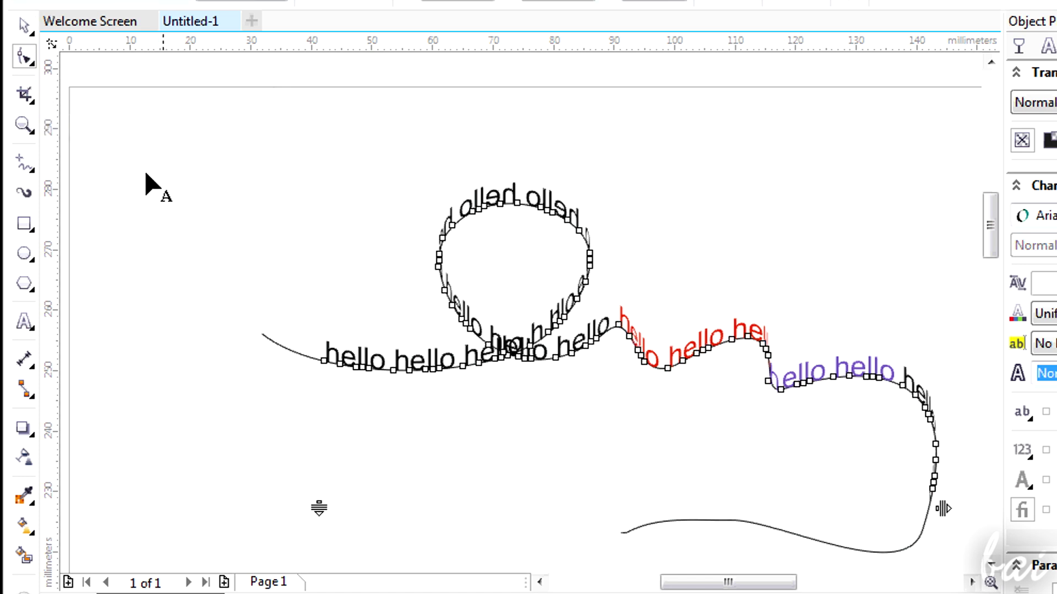
pyautogui.scroll(2, 299, 399)
pyautogui.scroll(2, 260, 264)
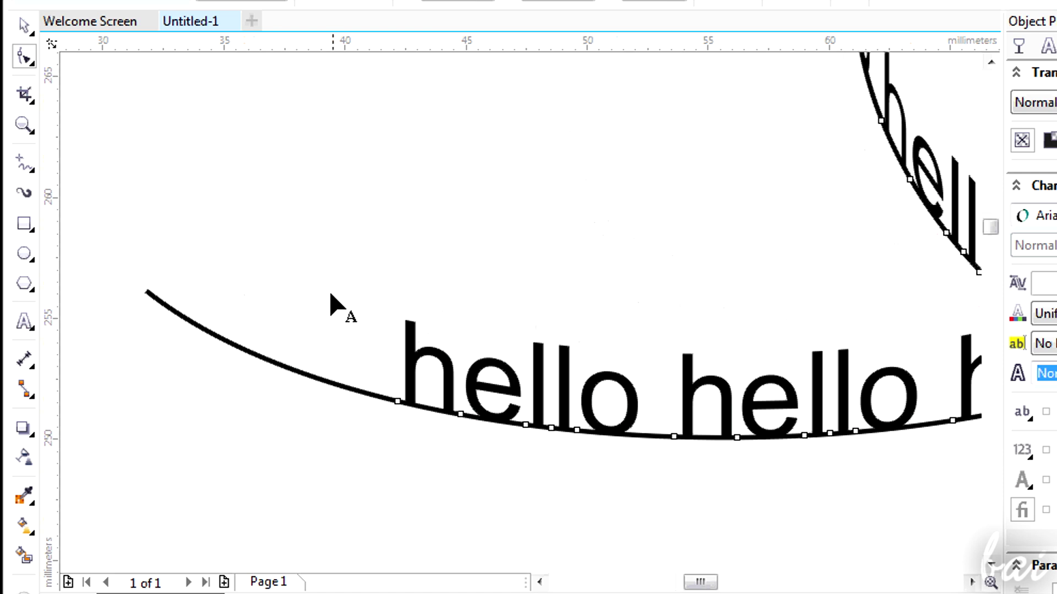
pyautogui.scroll(1, 331, 303)
pyautogui.scroll(1, 366, 354)
pyautogui.scroll(-1, 366, 347)
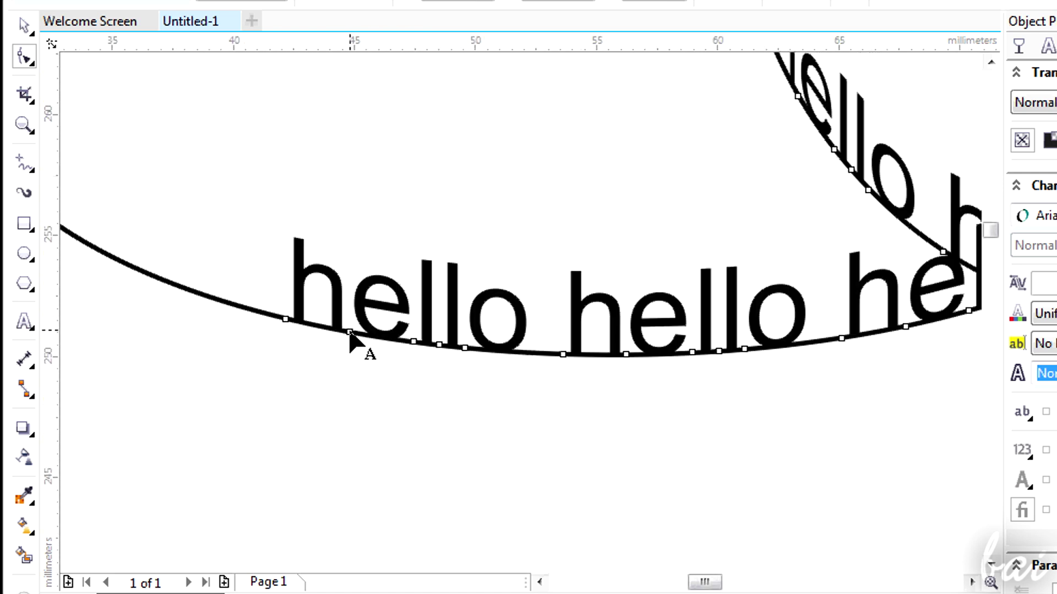
pyautogui.moveTo(350, 334)
pyautogui.mouseDown()
pyautogui.moveTo(328, 338)
pyautogui.moveTo(366, 334)
pyautogui.moveTo(347, 330)
pyautogui.mouseUp()
pyautogui.moveTo(413, 350); pyautogui.dragTo(346, 350)
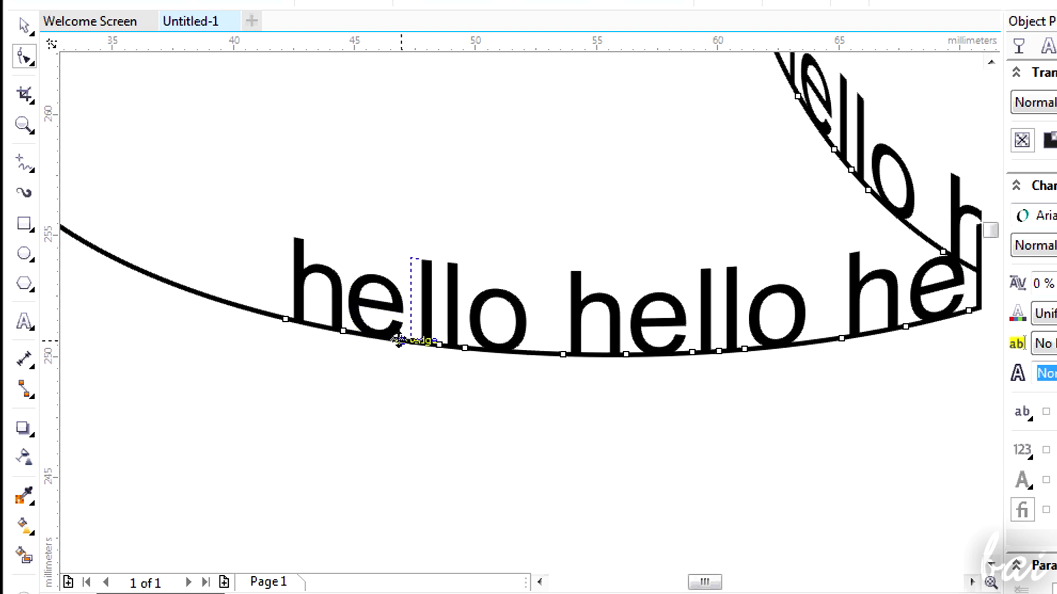
pyautogui.moveTo(290, 331); pyautogui.dragTo(208, 307)
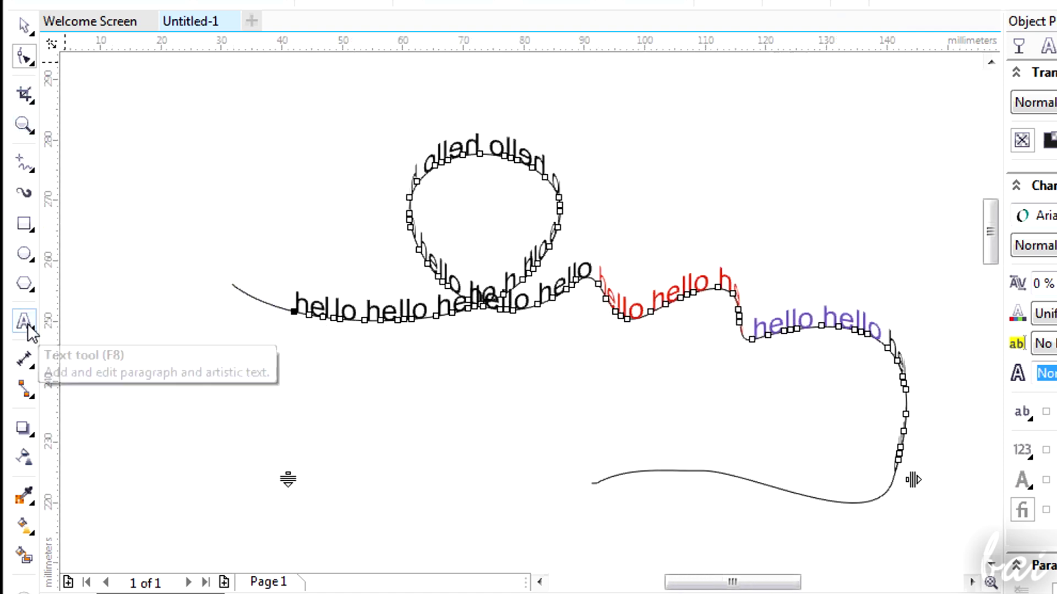
# - Delete all the repeated hello text from the curve
pyautogui.click(24, 321)
pyautogui.click(285, 295)
pyautogui.hotkey('ctrl', 'a')
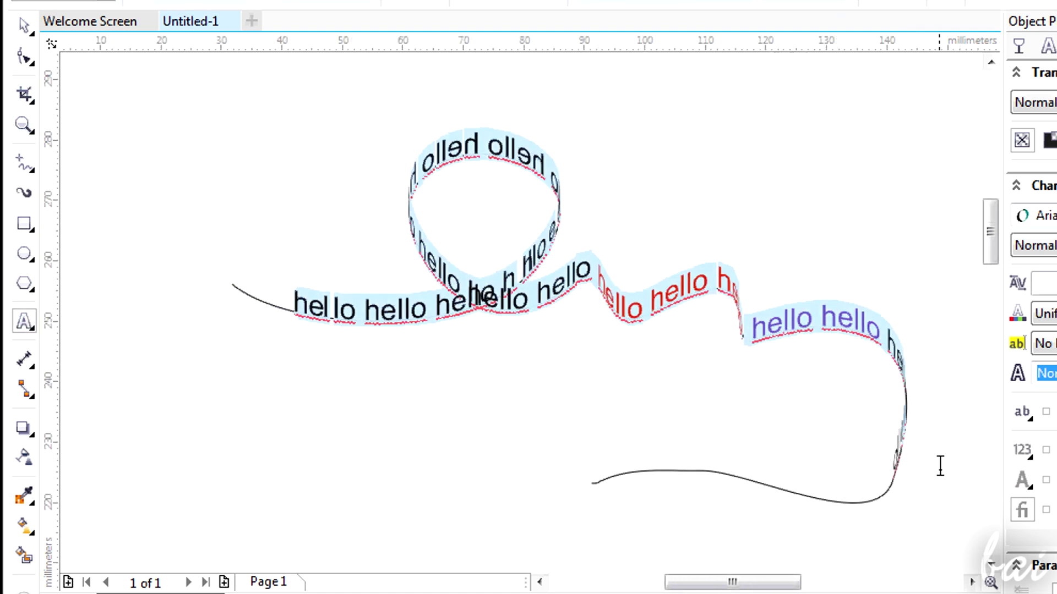
pyautogui.press('Delete')
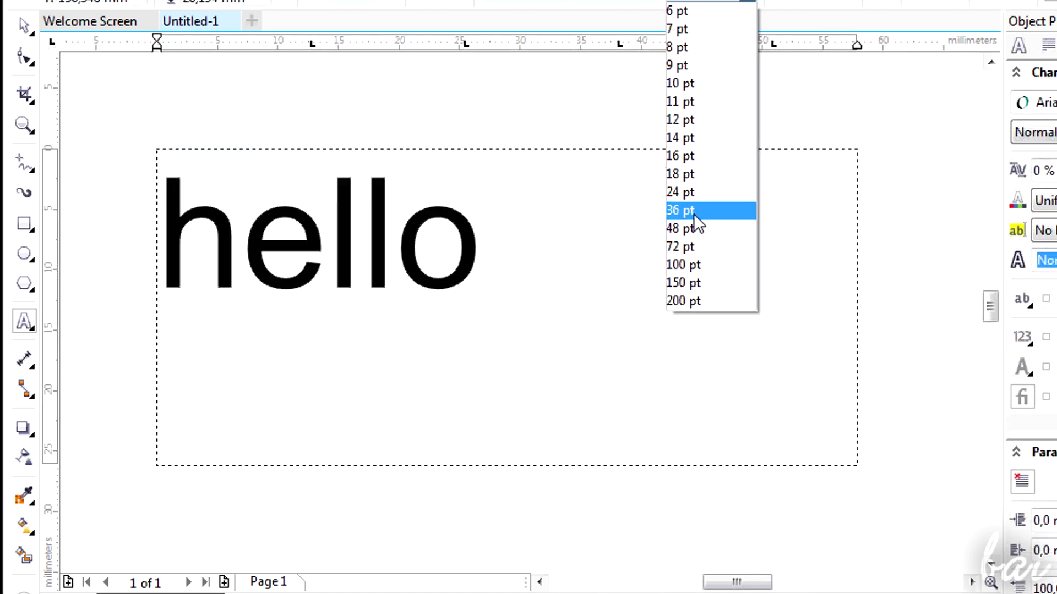
# - Make 'hello' 36 pt, shrink its frame, and move it right and down
pyautogui.click(700, 210)
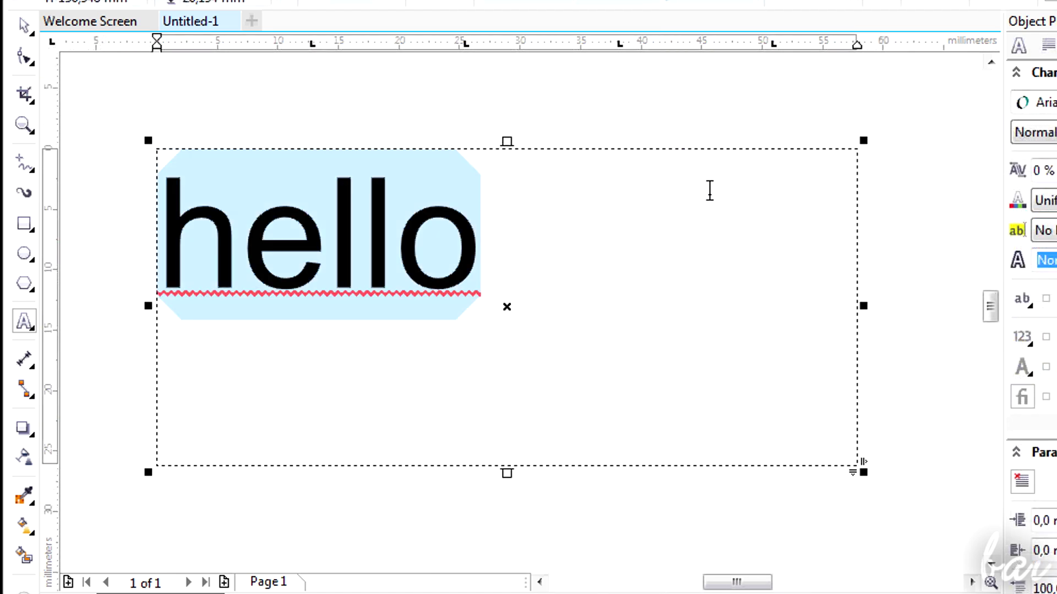
pyautogui.moveTo(859, 471); pyautogui.dragTo(607, 355)
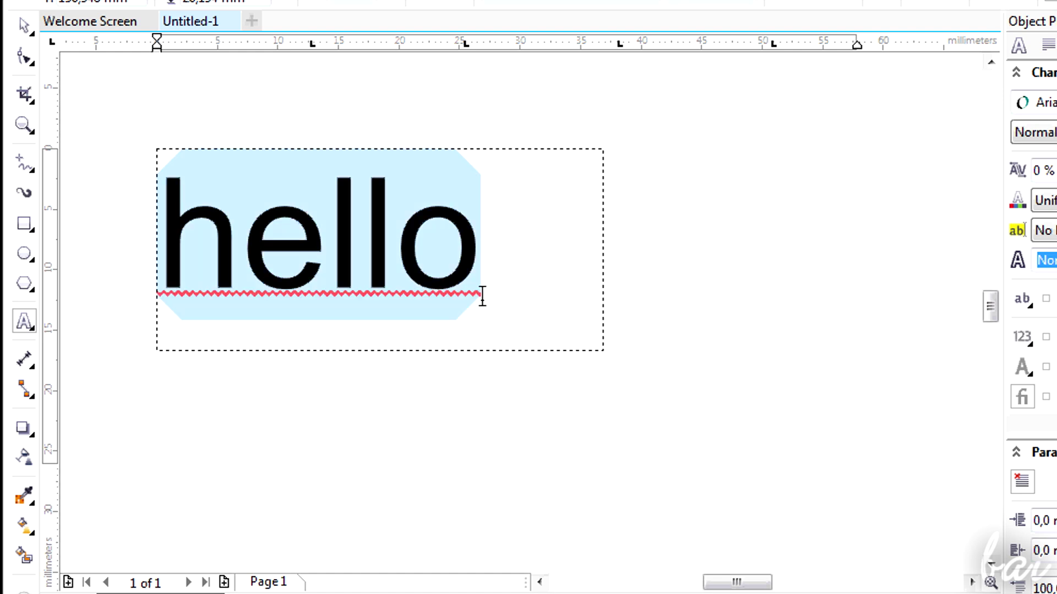
pyautogui.press('Escape')
pyautogui.click(26, 37)
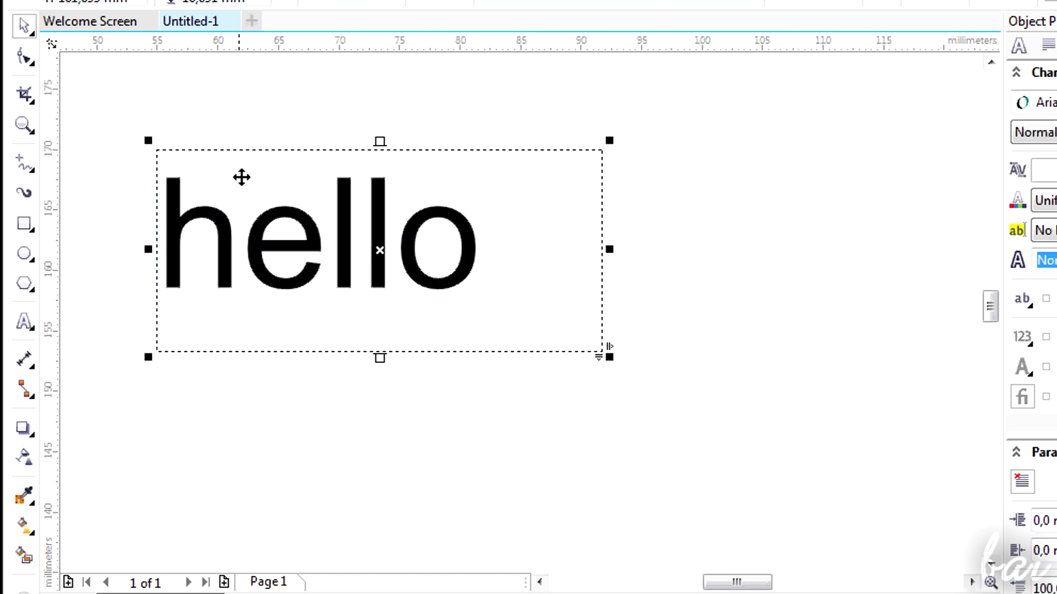
pyautogui.moveTo(255, 227)
pyautogui.mouseDown()
pyautogui.moveTo(423, 271)
pyautogui.moveTo(415, 299)
pyautogui.mouseUp()
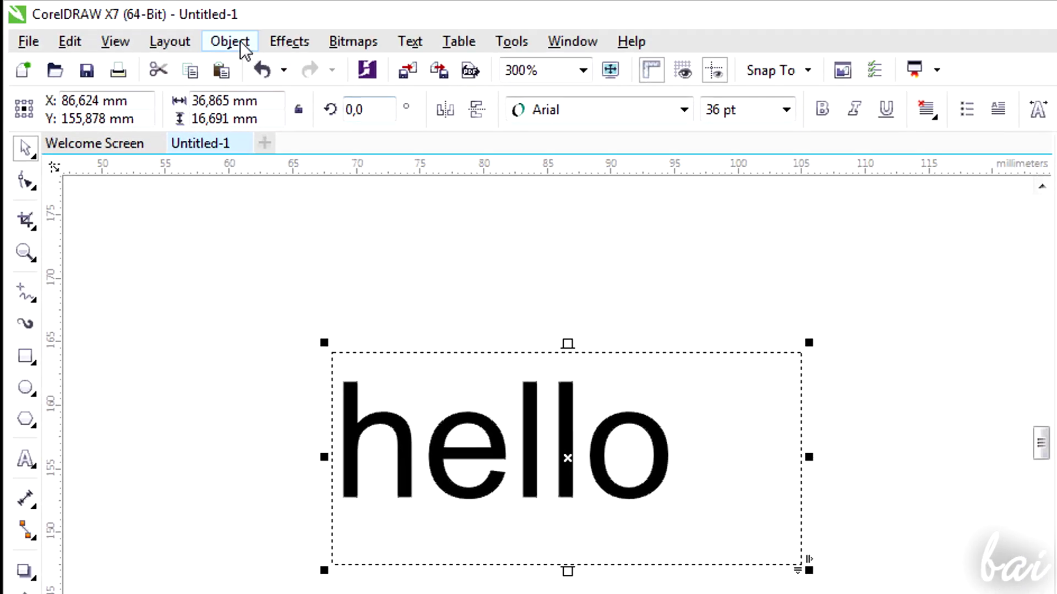
# - Show the Object Manager and convert the 'hello' text to curves
pyautogui.click(243, 47)
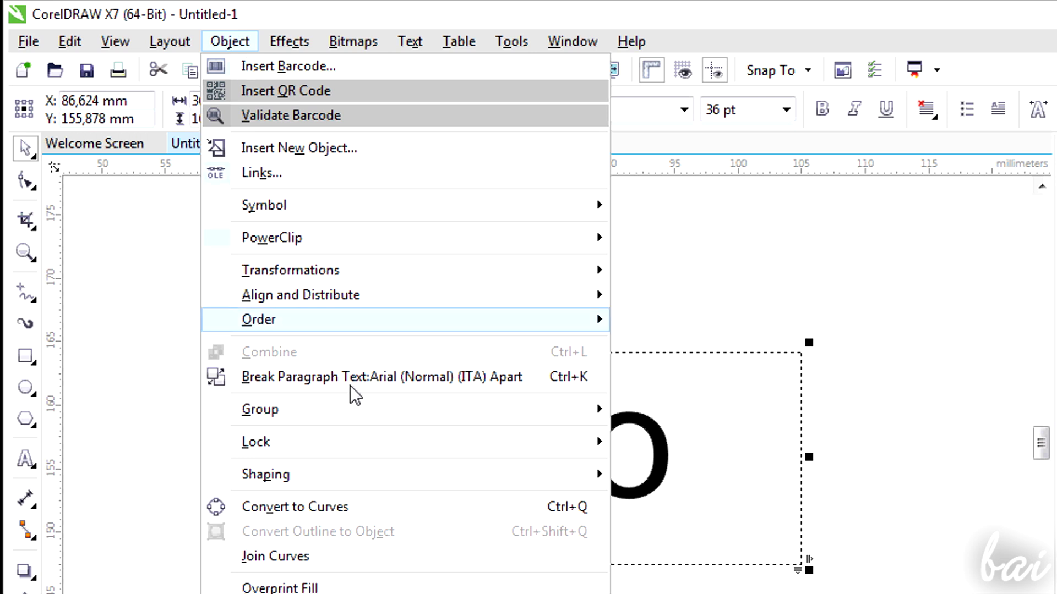
pyautogui.click(340, 508)
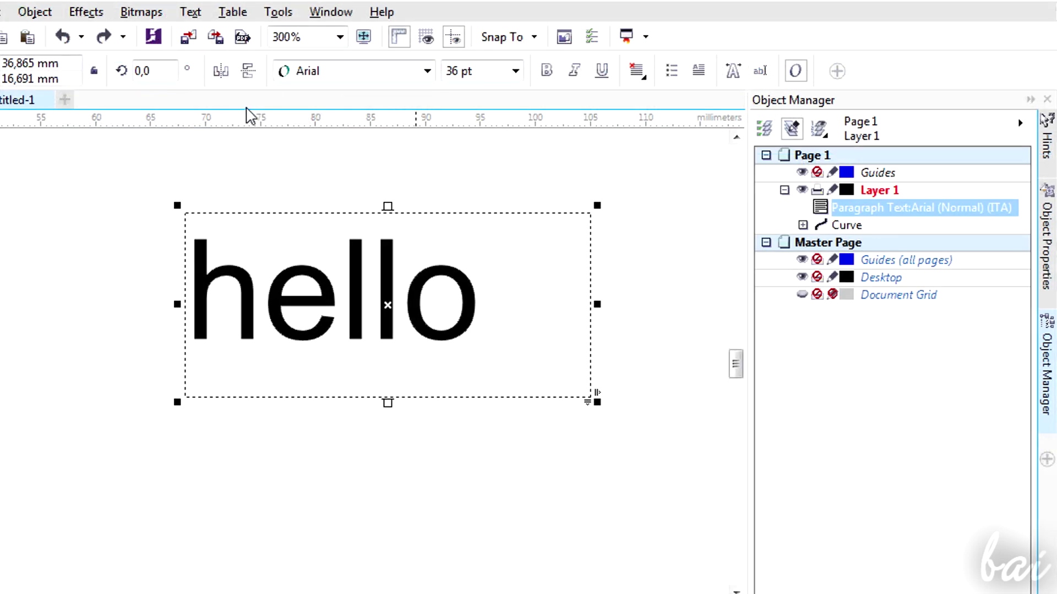
pyautogui.click(35, 12)
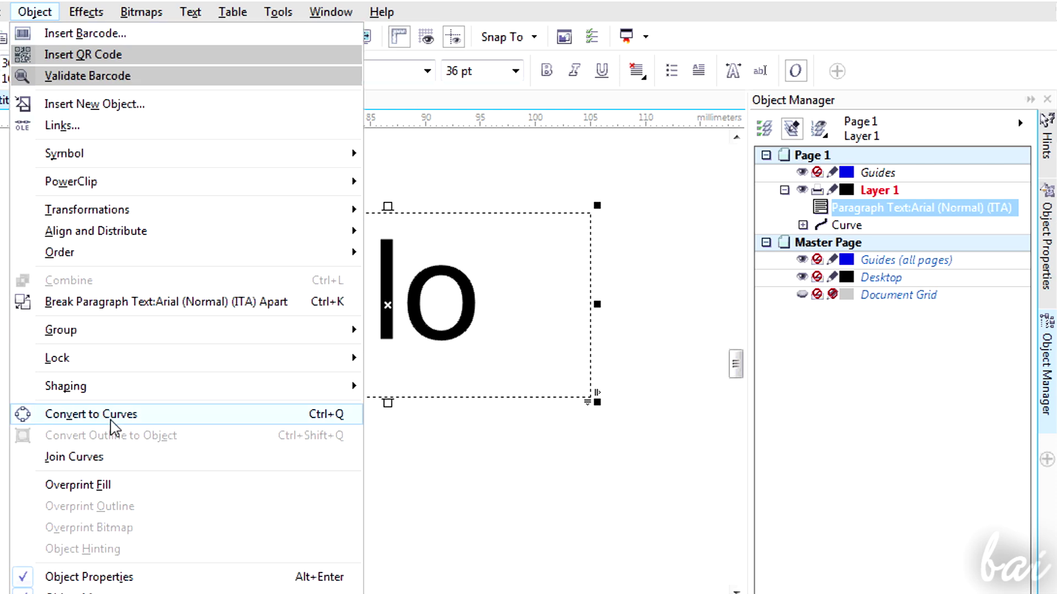
pyautogui.click(114, 428)
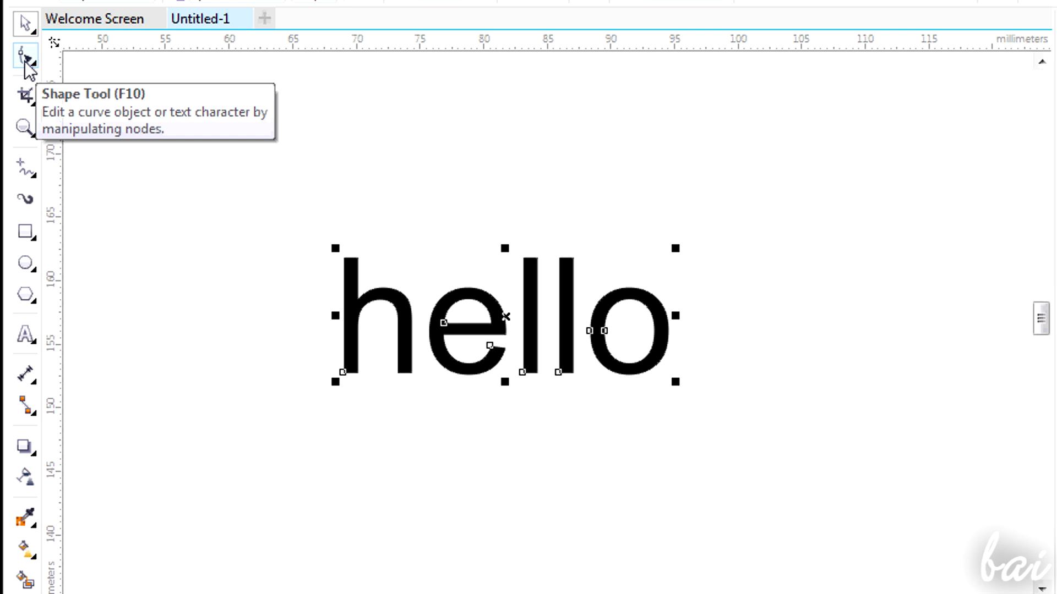
# - Distort the l, o and e letters by dragging their nodes
pyautogui.click(25, 62)
pyautogui.scroll(2, 484, 371)
pyautogui.moveTo(588, 301); pyautogui.dragTo(571, 303)
pyautogui.moveTo(660, 303); pyautogui.dragTo(637, 302)
pyautogui.moveTo(749, 217); pyautogui.dragTo(803, 226)
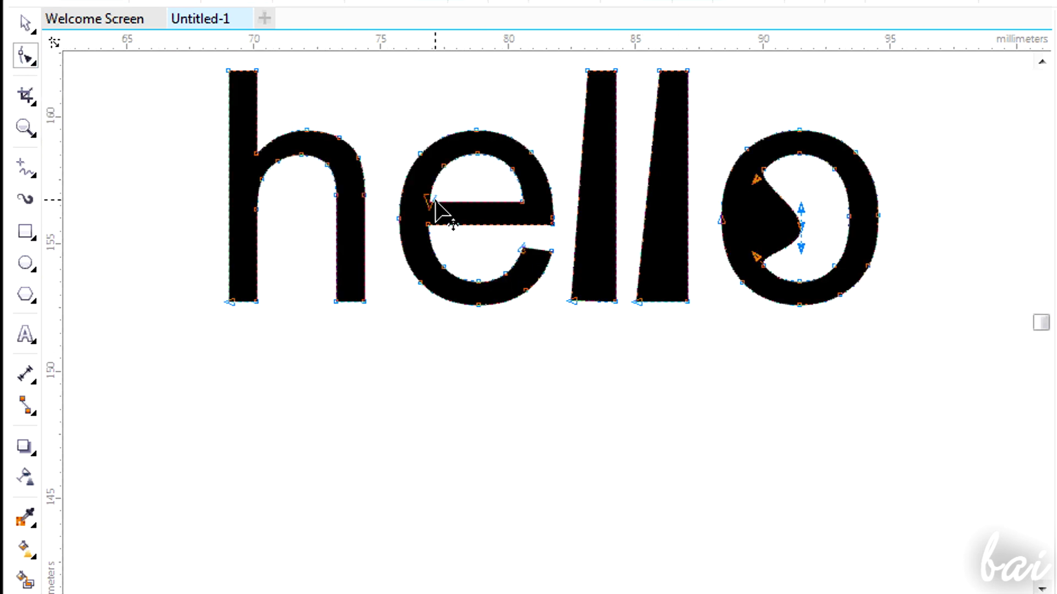
pyautogui.moveTo(428, 201)
pyautogui.mouseDown()
pyautogui.moveTo(484, 182)
pyautogui.moveTo(524, 240)
pyautogui.mouseUp()
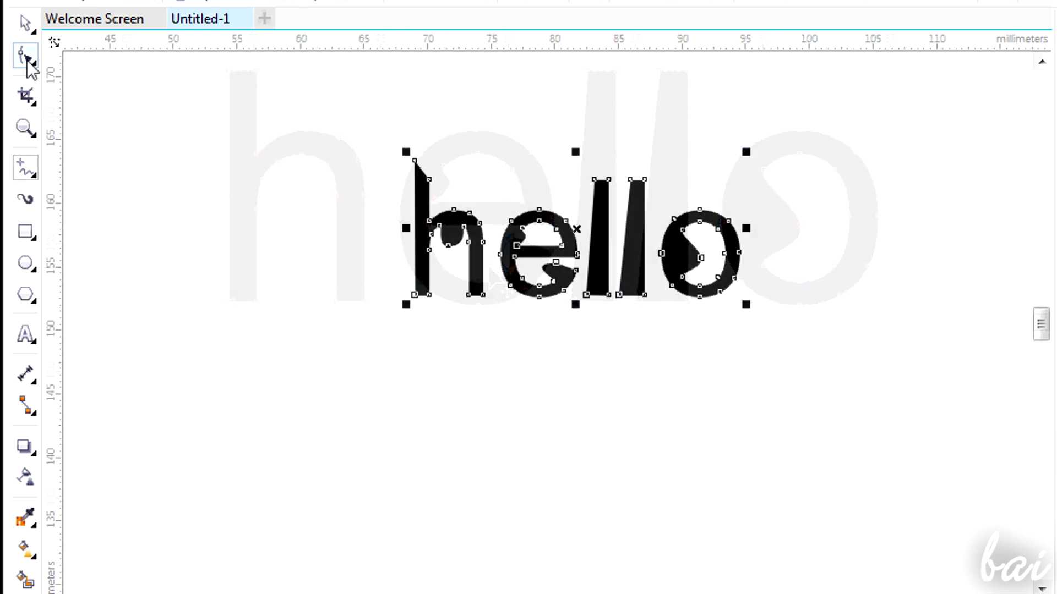
# - Twirl the outlines of the h and e with the Twirl tool
pyautogui.click(29, 63)
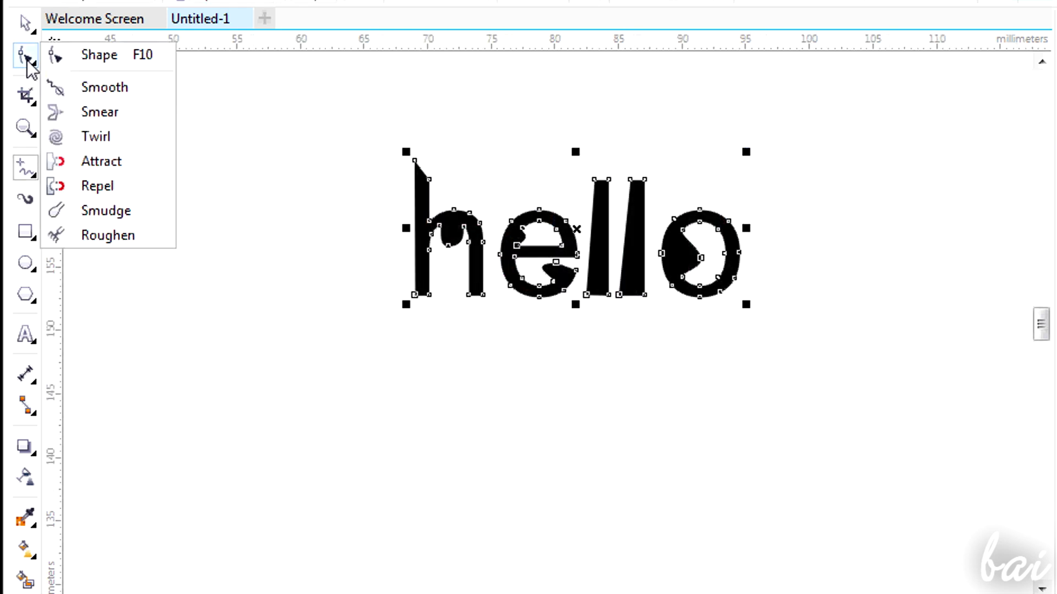
pyautogui.click(83, 136)
pyautogui.moveTo(377, 201)
pyautogui.mouseDown()
pyautogui.moveTo(590, 265)
pyautogui.moveTo(767, 274)
pyautogui.mouseUp()
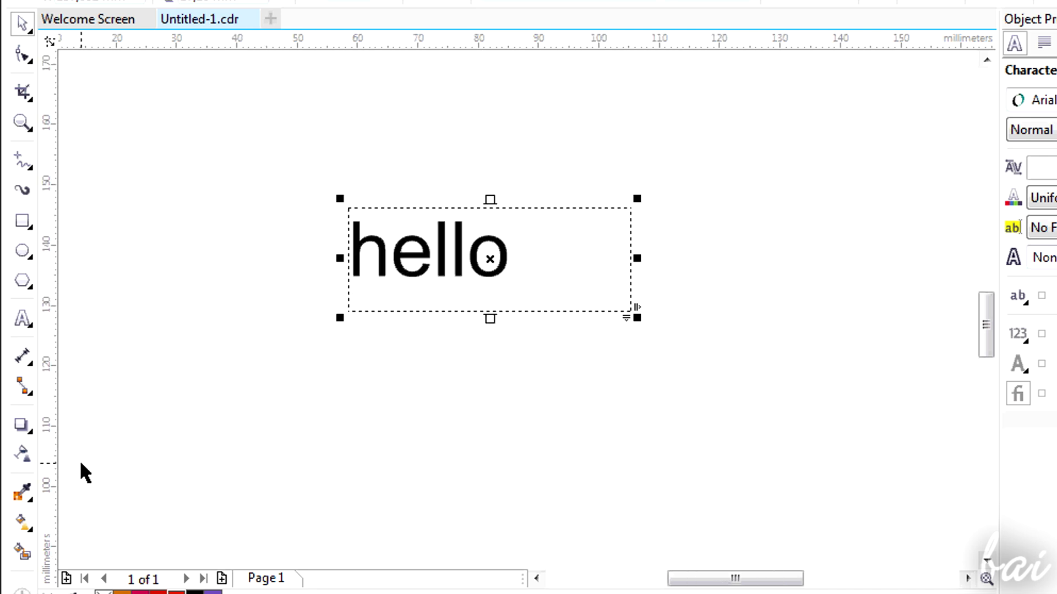
# - With the Extrude tool chosen, select the hello text and convert it to curves
pyautogui.click(28, 436)
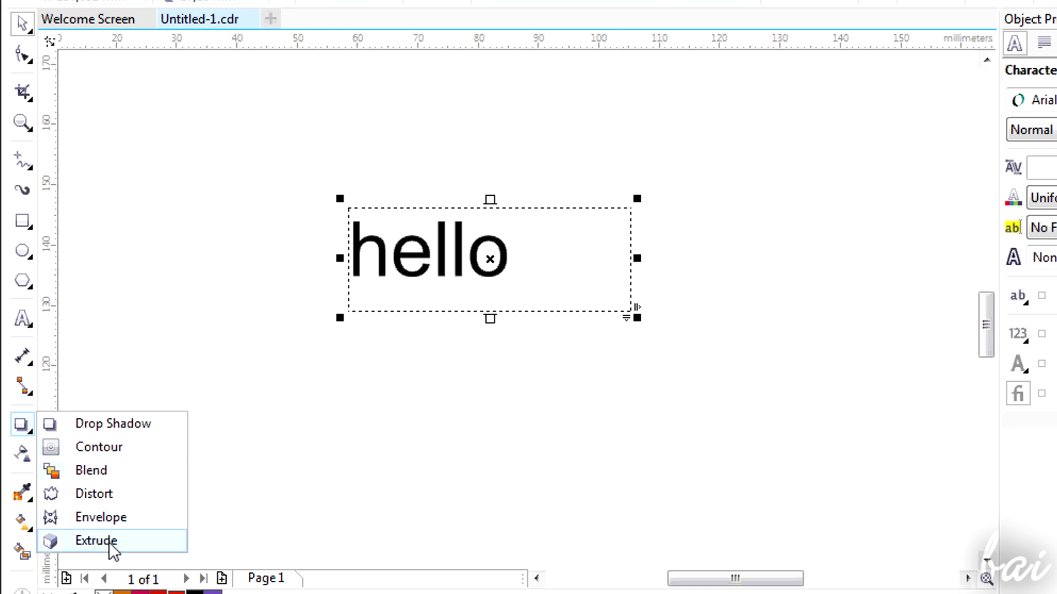
pyautogui.click(109, 541)
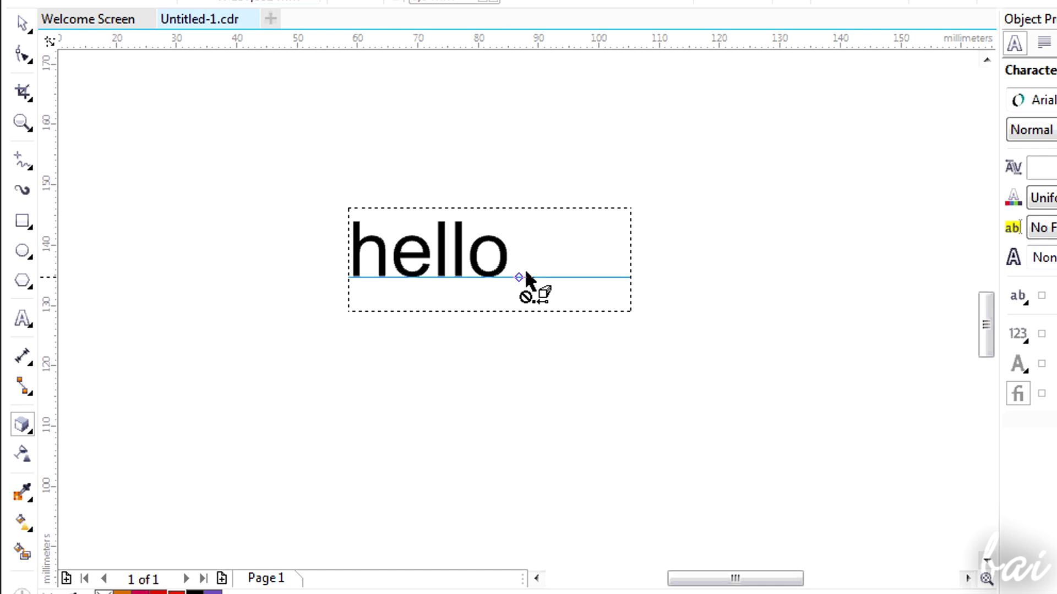
pyautogui.press('space')
pyautogui.click(232, 18)
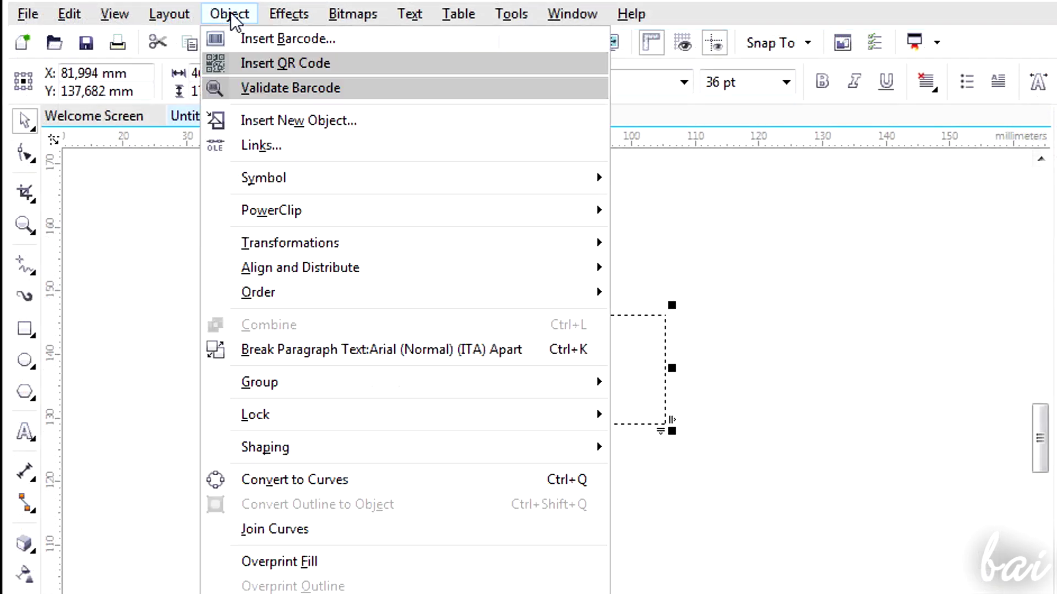
pyautogui.click(319, 490)
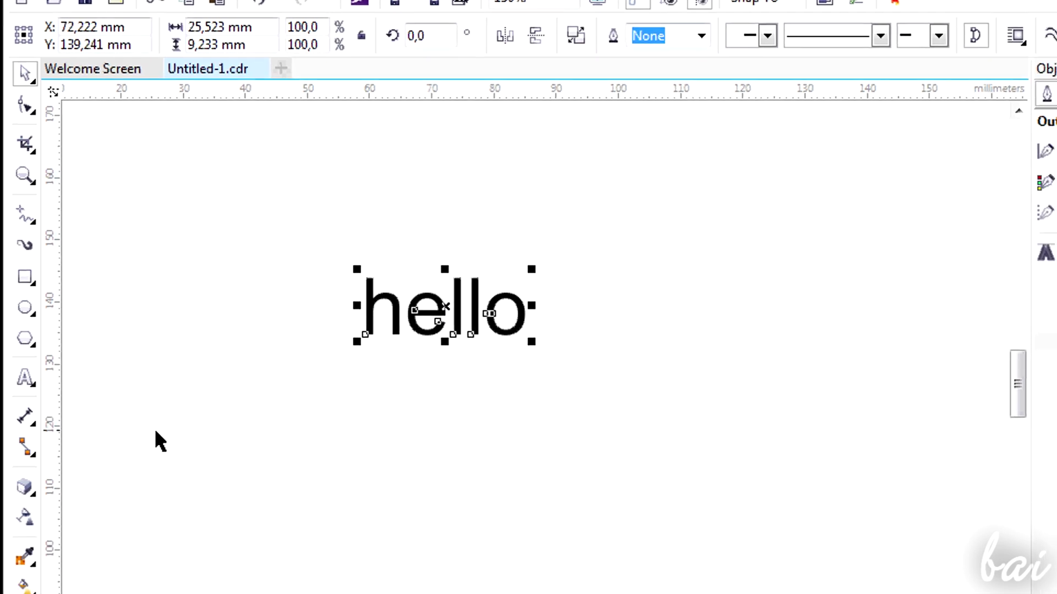
pyautogui.click(25, 430)
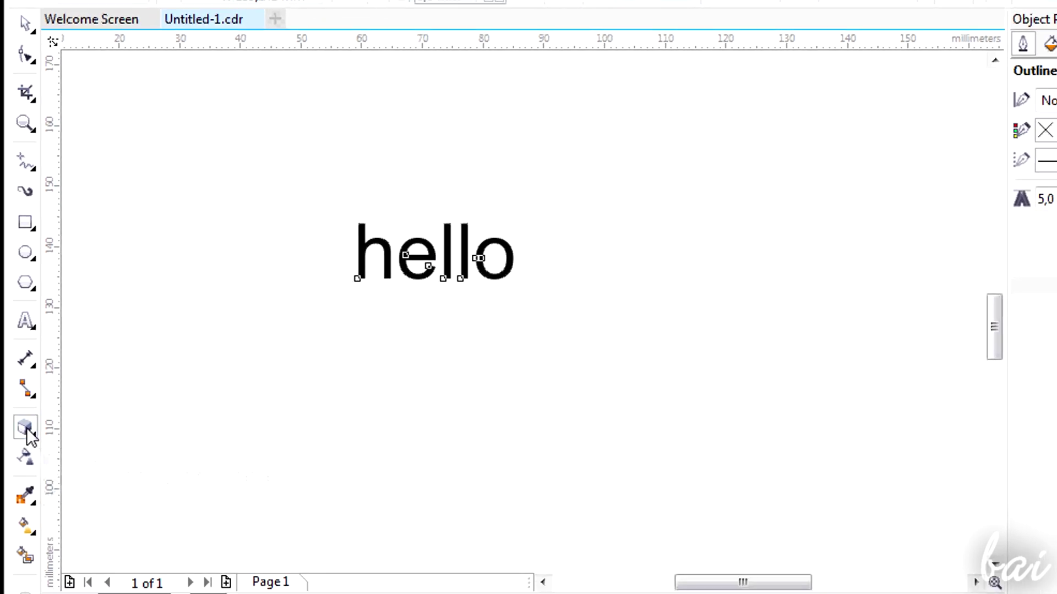
pyautogui.scroll(1, 453, 267)
# - Extrude 'hello' with a blue hairline outline, vanishing point above, and adjust its depth
pyautogui.moveTo(404, 248); pyautogui.dragTo(643, 85)
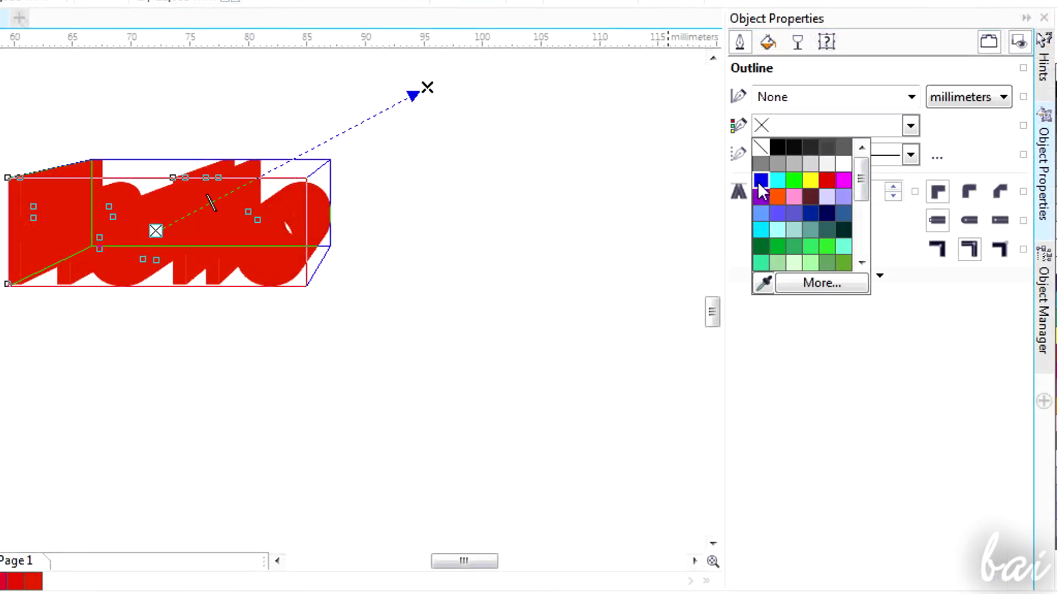
pyautogui.click(760, 180)
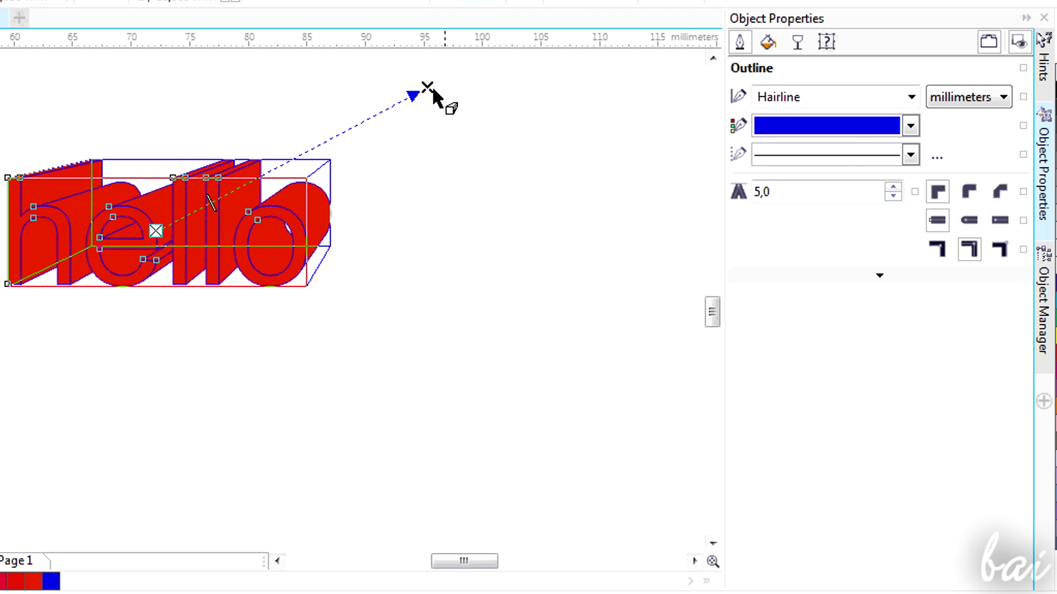
pyautogui.moveTo(427, 87); pyautogui.dragTo(451, 369)
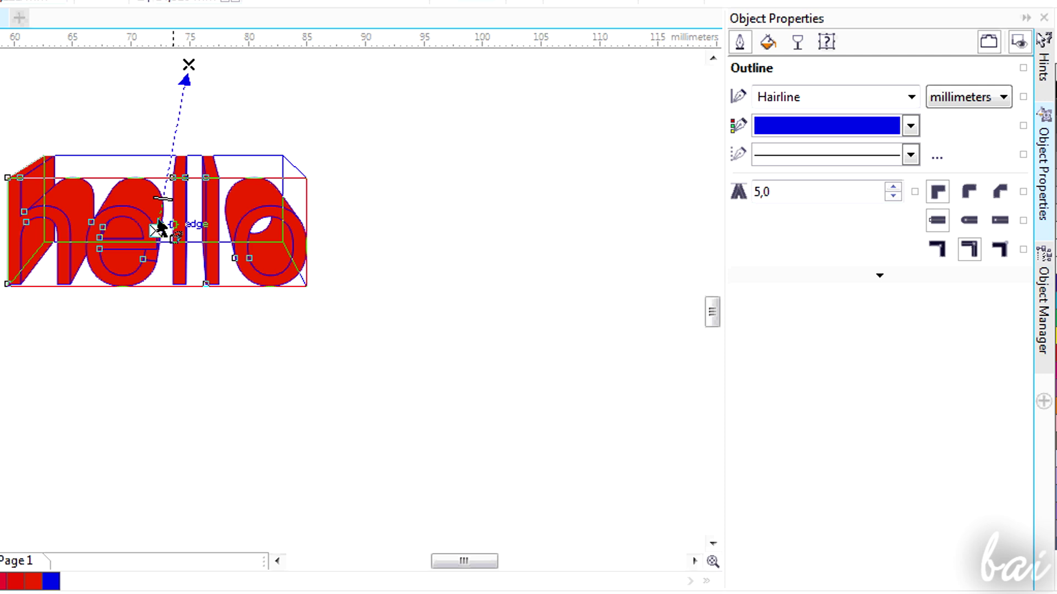
pyautogui.moveTo(163, 201); pyautogui.dragTo(181, 105)
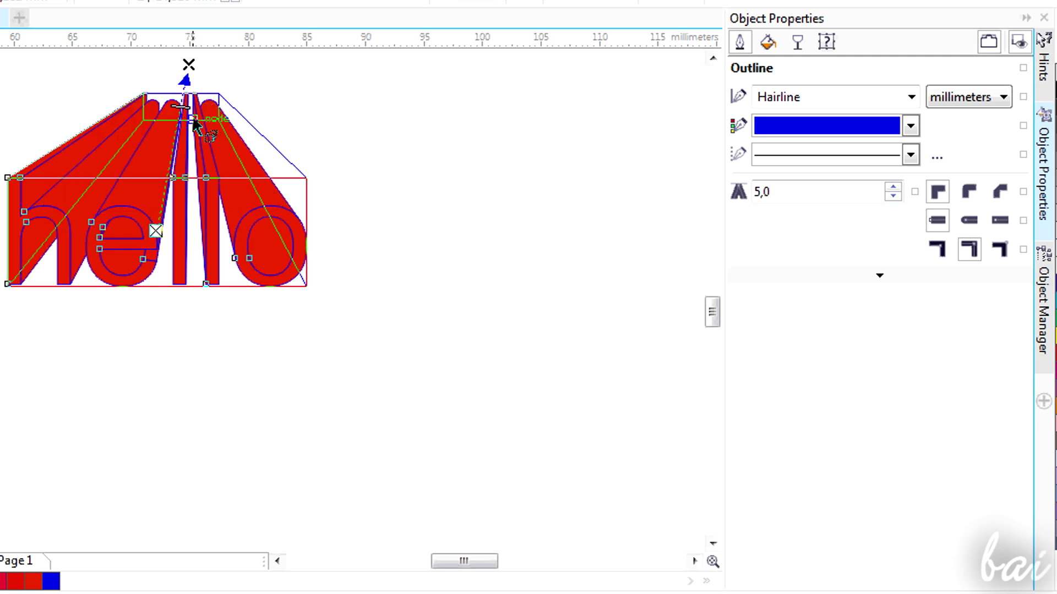
pyautogui.moveTo(181, 105); pyautogui.dragTo(162, 205)
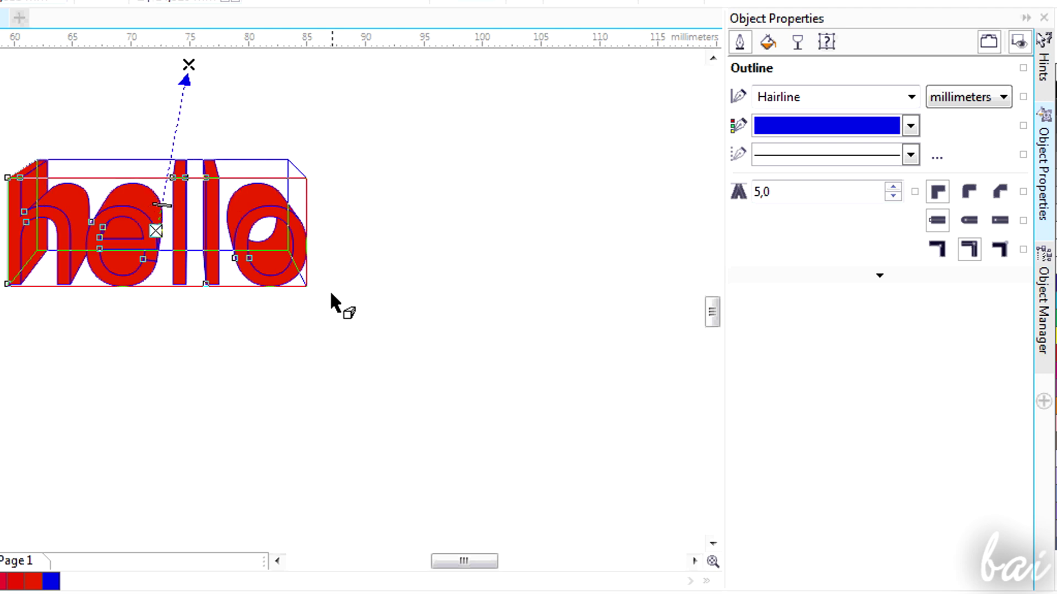
# - Make the outline of the extruded hello text yellow
pyautogui.click(910, 127)
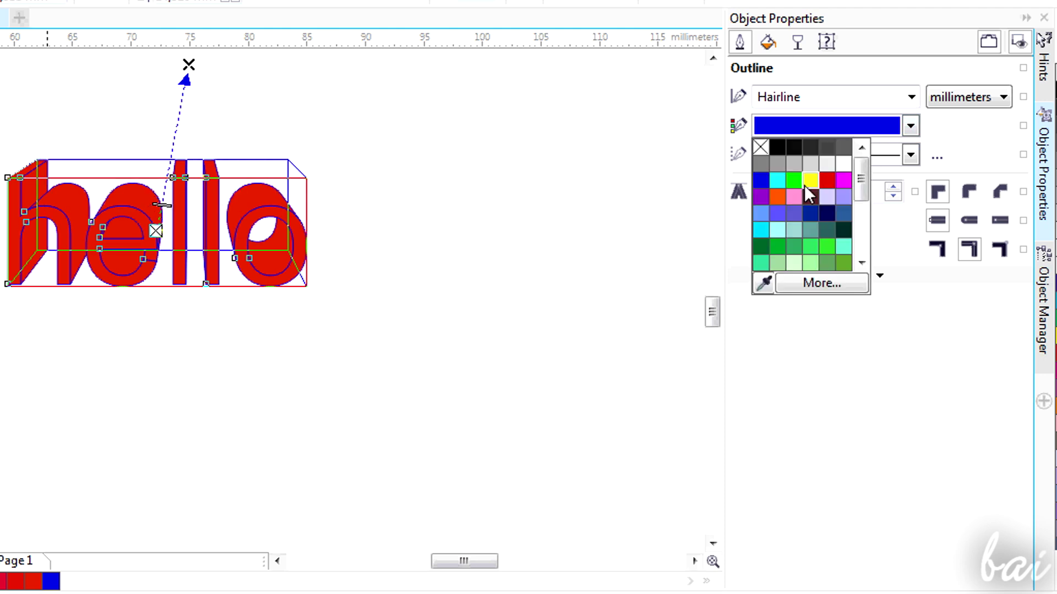
pyautogui.click(768, 185)
pyautogui.click(910, 126)
pyautogui.click(810, 181)
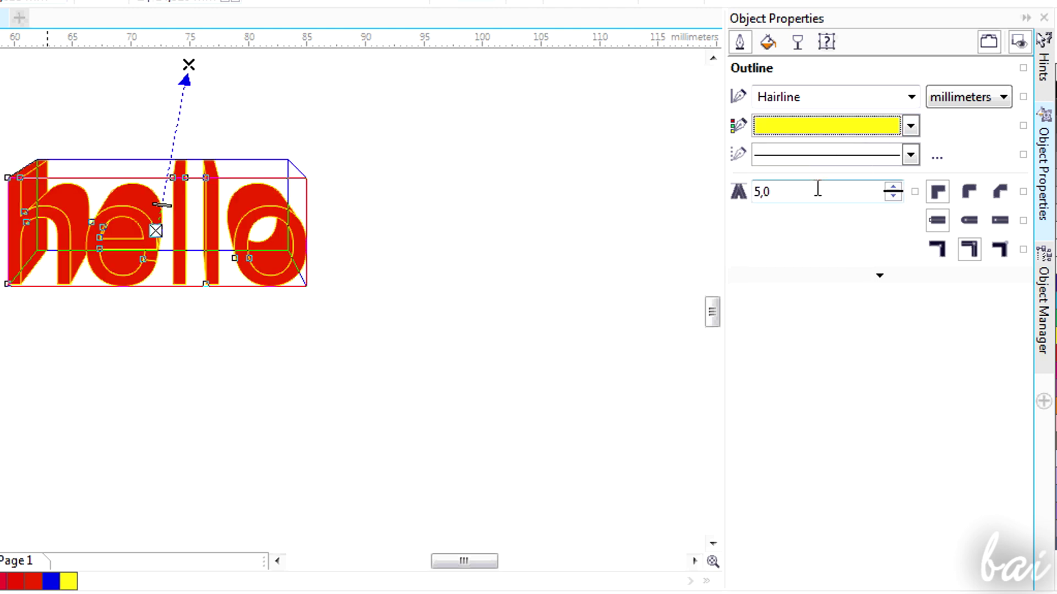
# - Change the hello text's uniform fill from red to purple
pyautogui.click(767, 43)
pyautogui.click(924, 250)
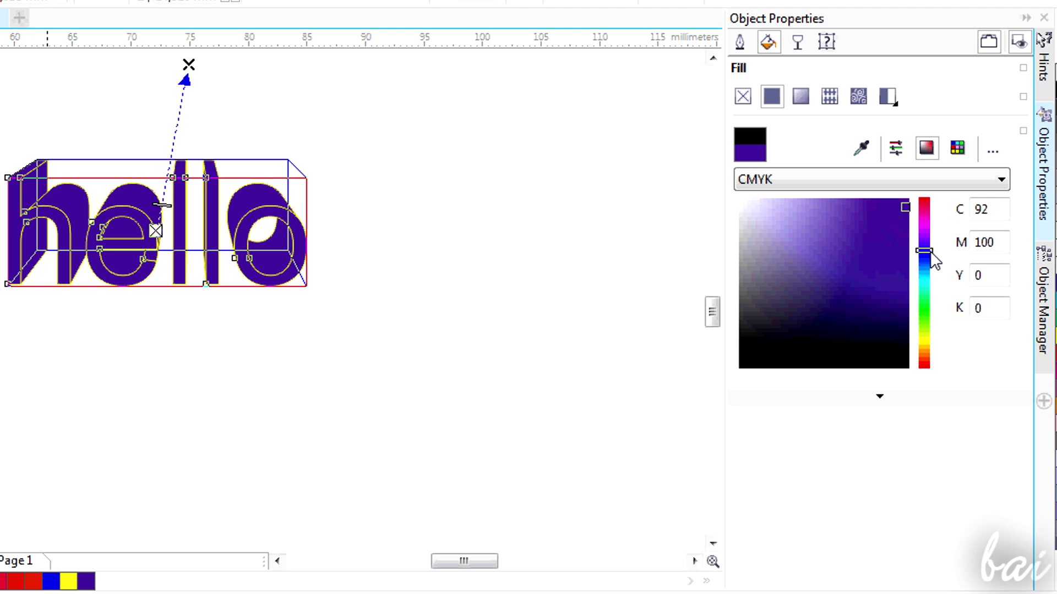
pyautogui.click(923, 228)
pyautogui.click(891, 234)
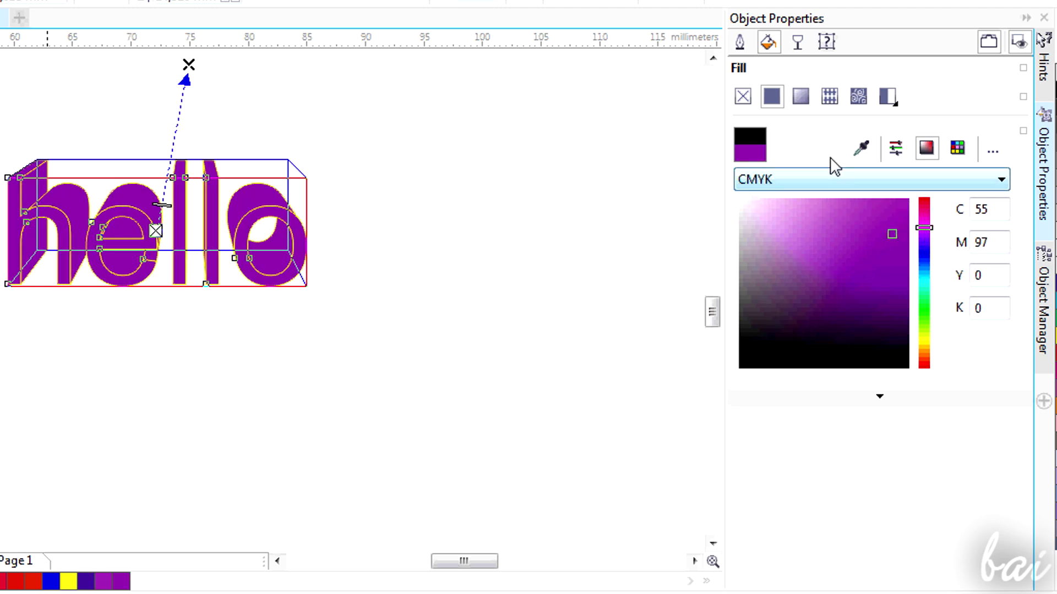
# - Try a purple-to-yellow fountain fill, then apply the Retro Circles pattern fill instead
pyautogui.click(800, 97)
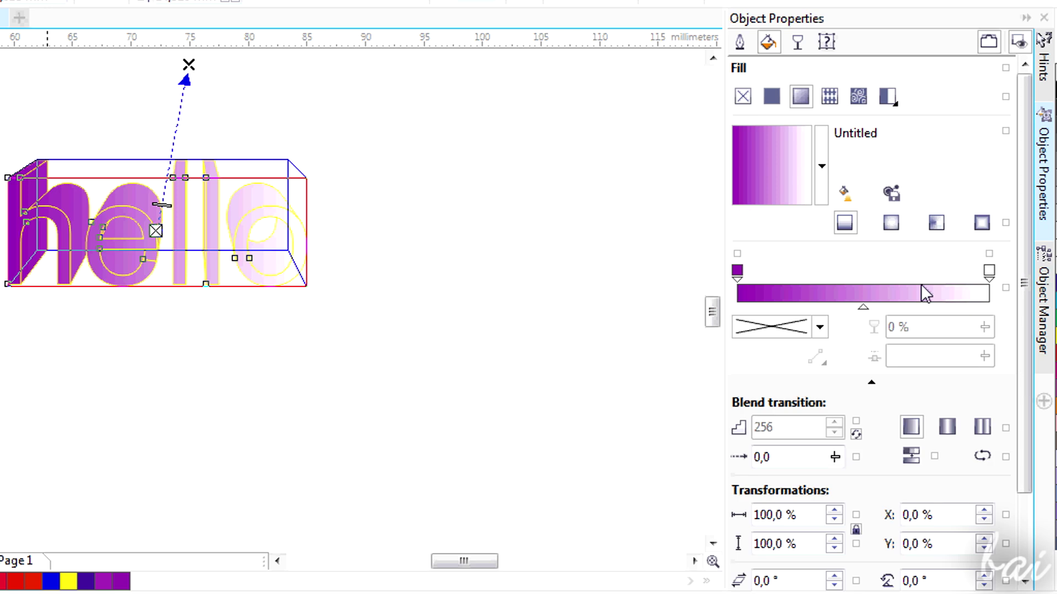
pyautogui.click(989, 272)
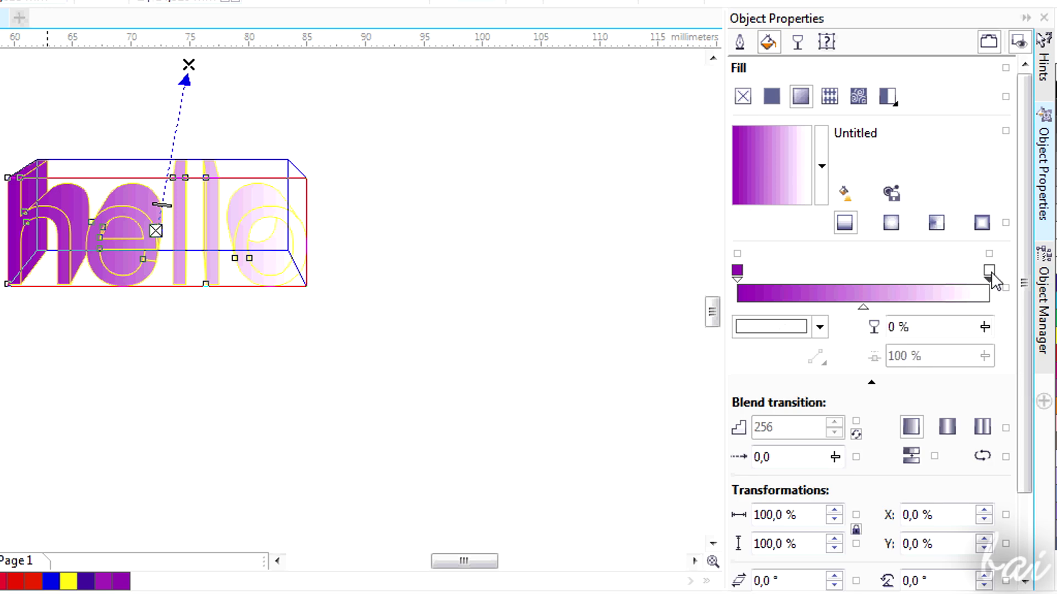
pyautogui.click(820, 327)
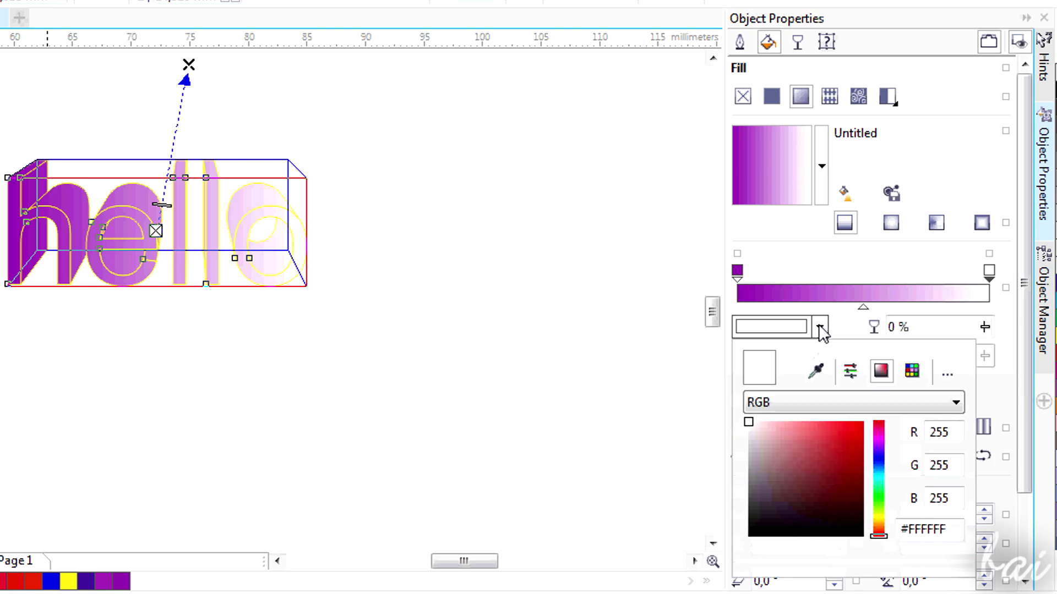
pyautogui.click(878, 517)
pyautogui.moveTo(861, 437); pyautogui.dragTo(868, 404)
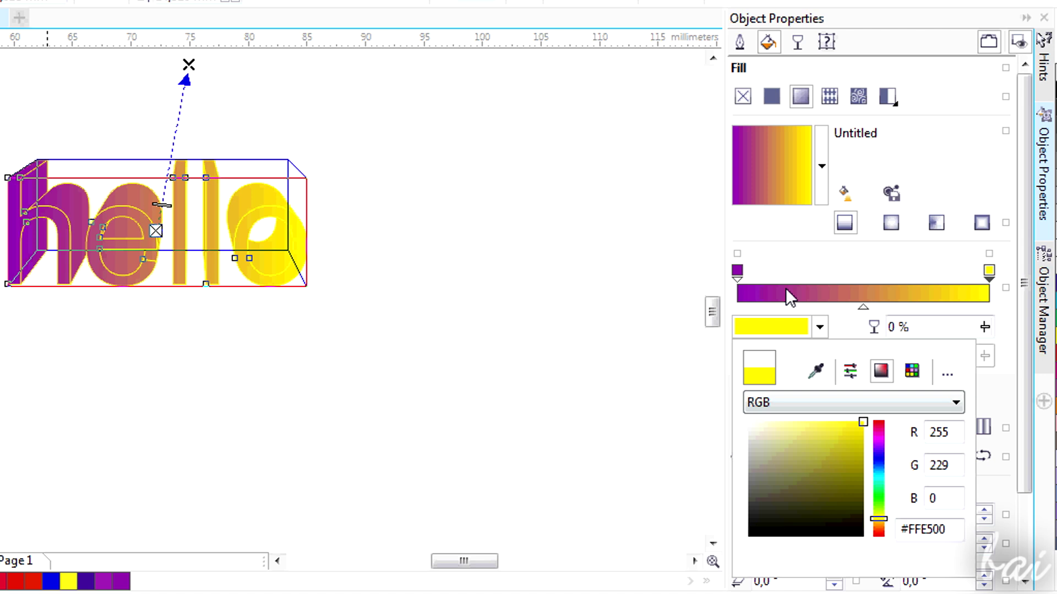
pyautogui.click(765, 289)
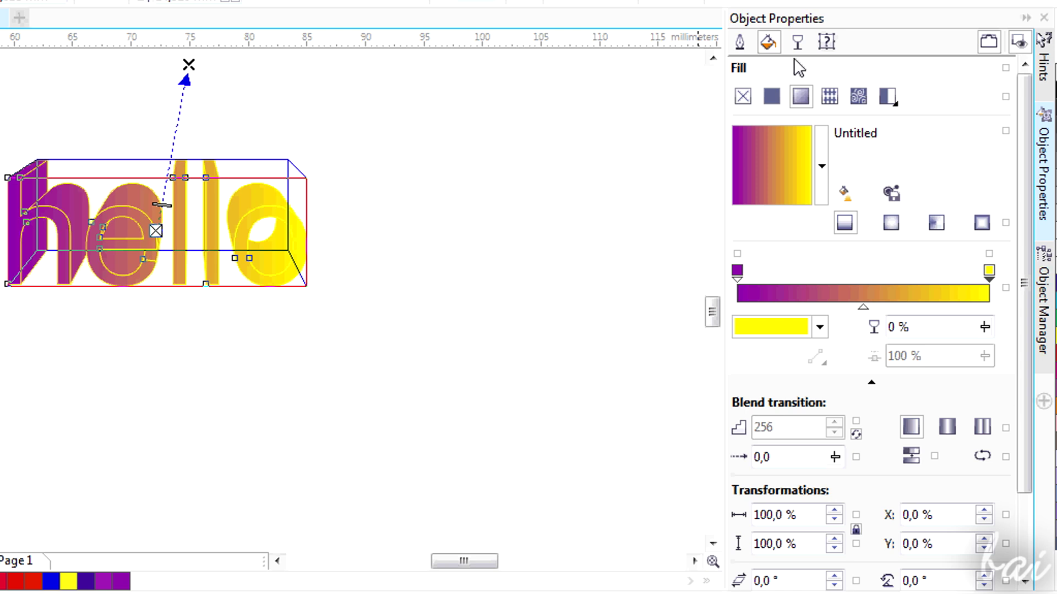
pyautogui.press('Escape')
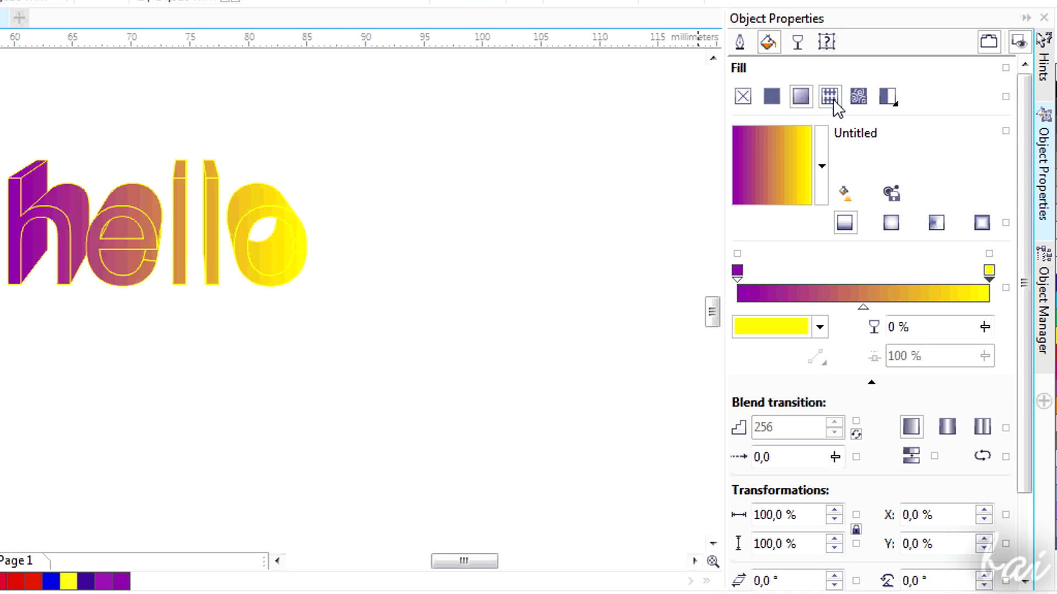
pyautogui.click(830, 97)
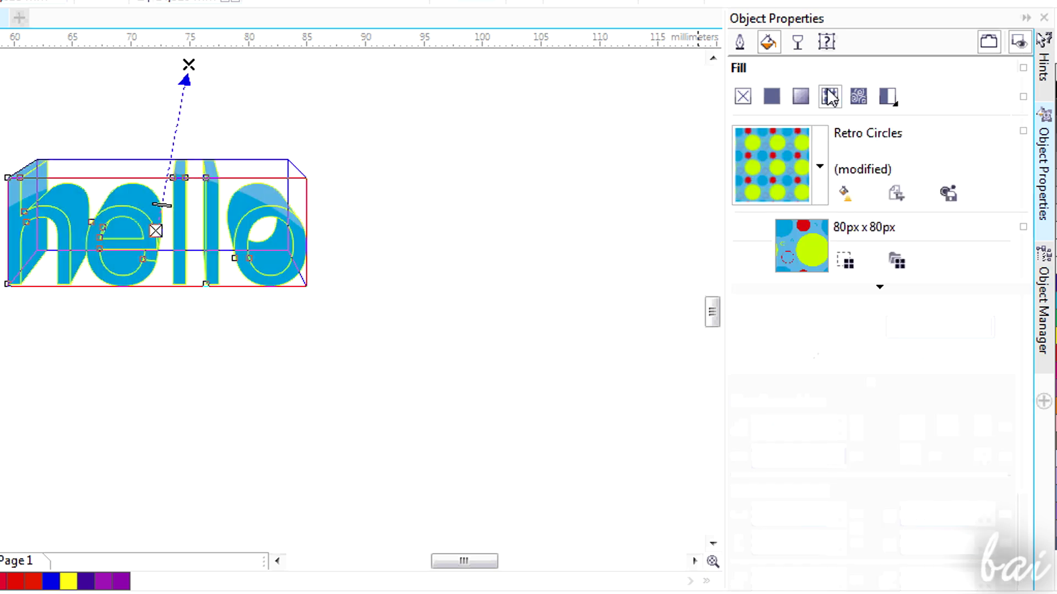
pyautogui.scroll(-1, 460, 198)
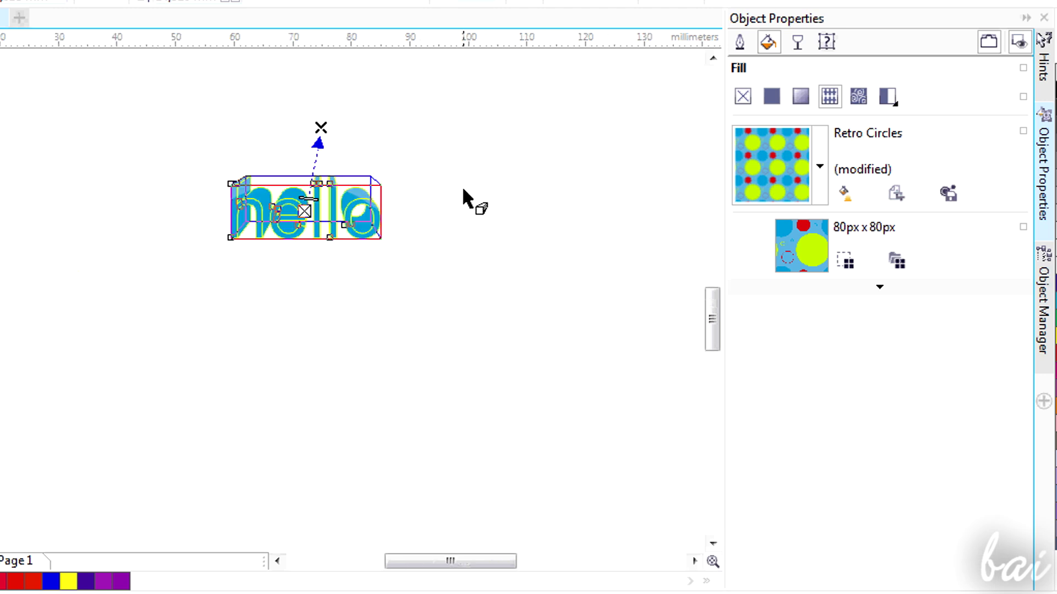
pyautogui.scroll(1, 395, 147)
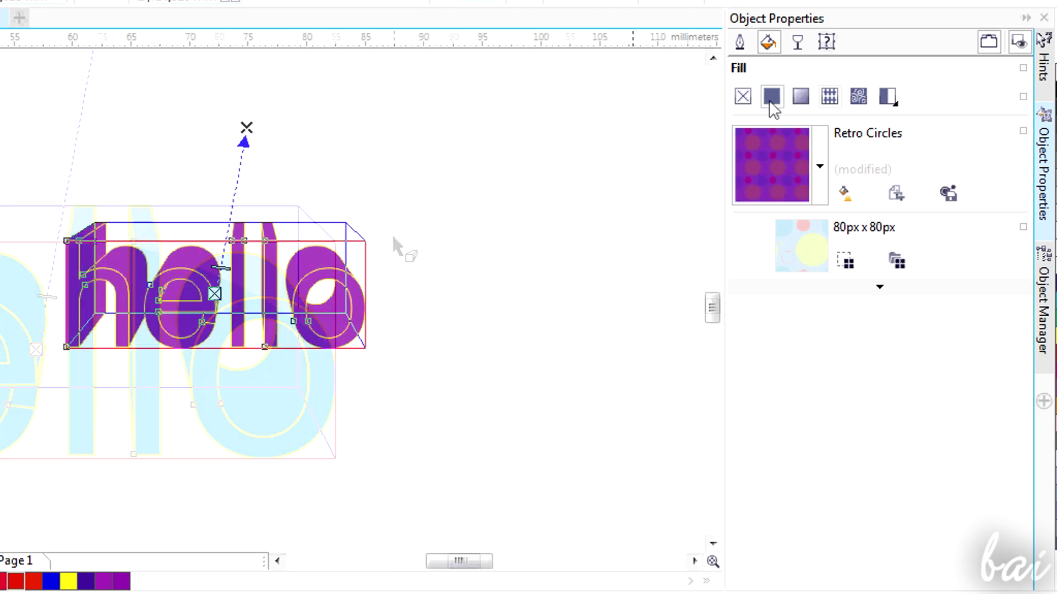
# - Give the hello letters a solid blue-purple uniform fill
pyautogui.click(771, 99)
pyautogui.moveTo(923, 227); pyautogui.dragTo(923, 313)
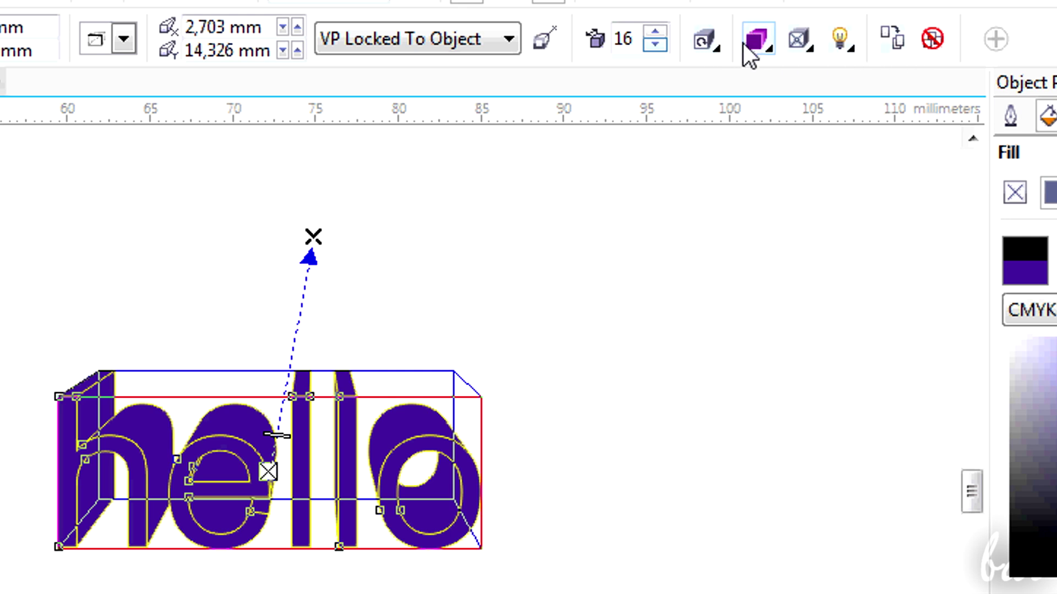
pyautogui.click(704, 40)
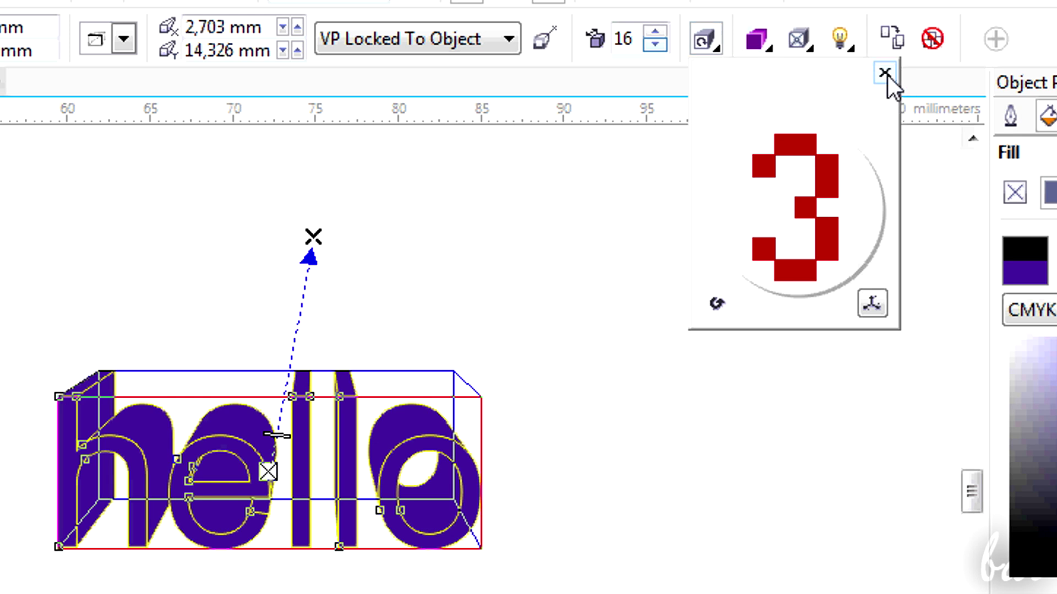
pyautogui.click(884, 74)
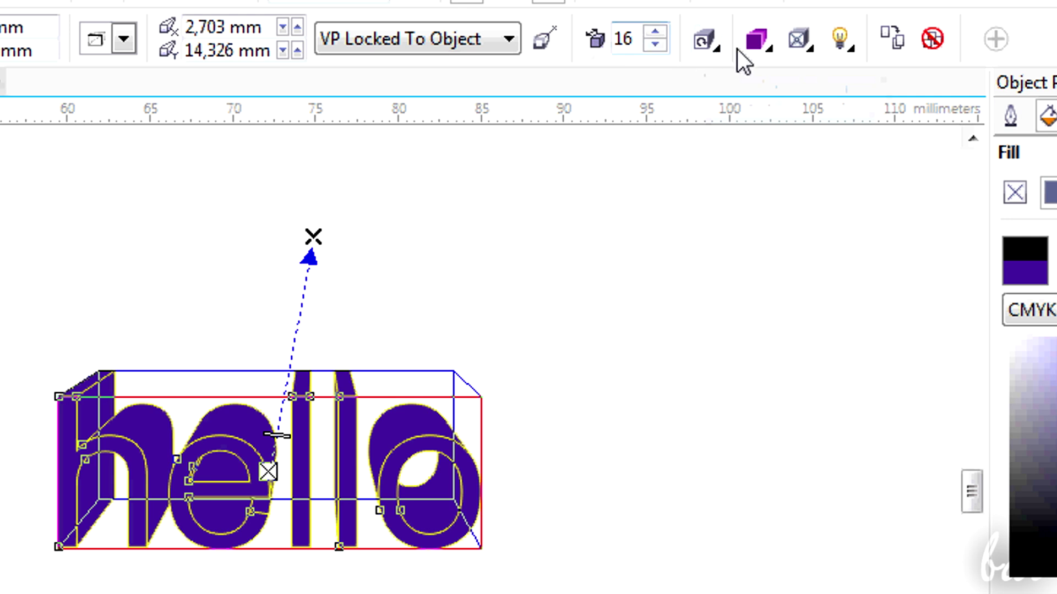
# - Shade the extruded sides with colour shading starting from purple
pyautogui.click(764, 50)
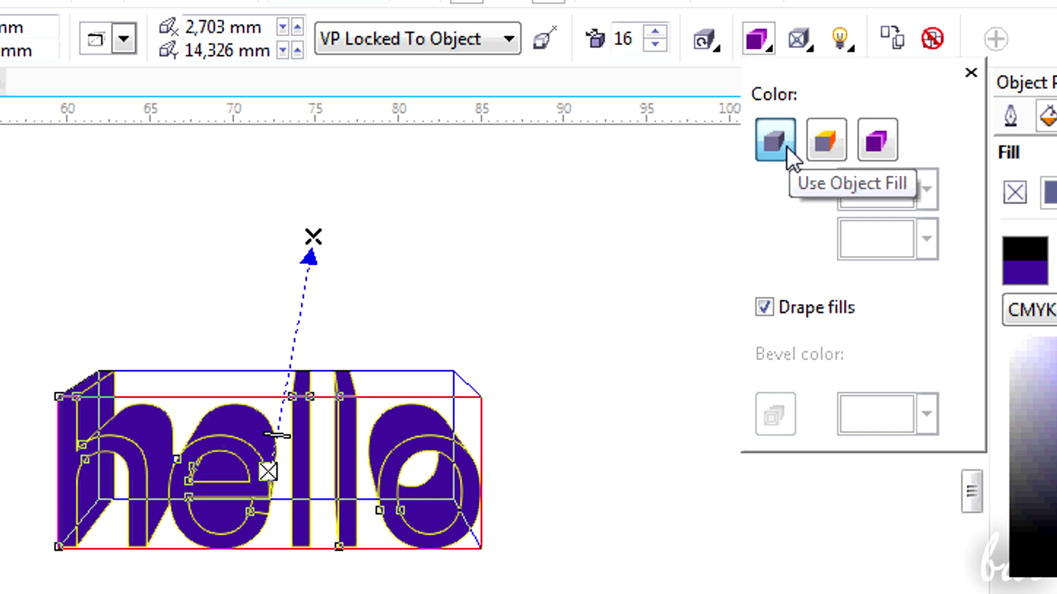
pyautogui.click(829, 143)
pyautogui.click(927, 192)
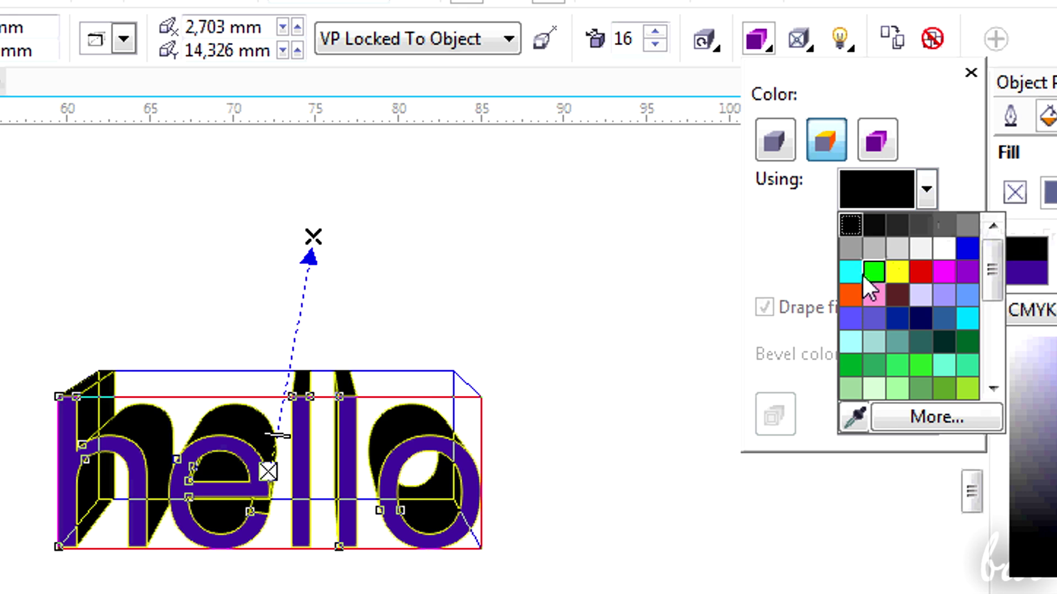
pyautogui.click(859, 272)
pyautogui.click(927, 192)
pyautogui.click(877, 142)
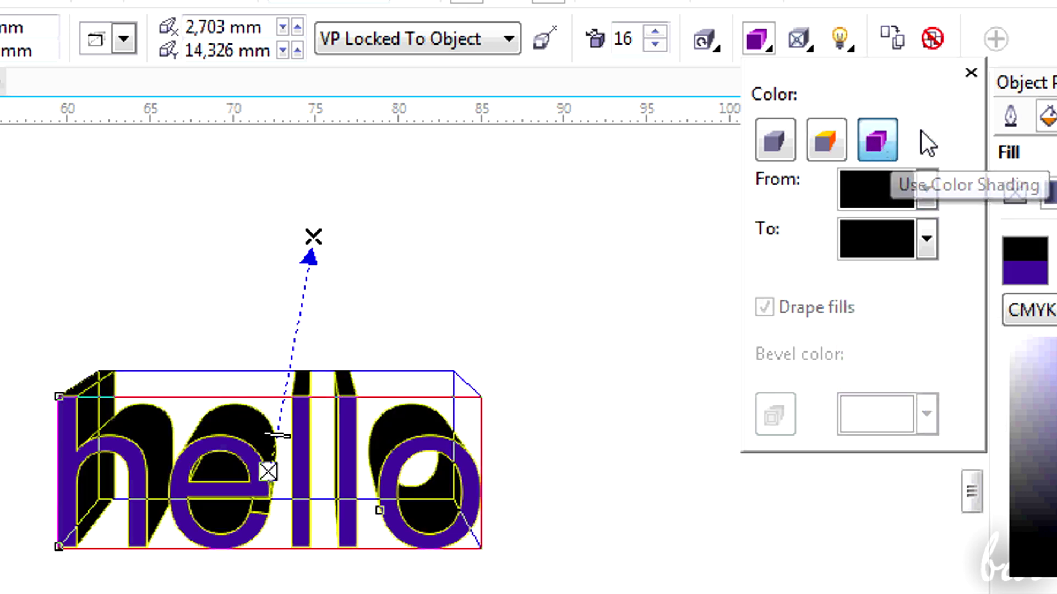
pyautogui.click(926, 189)
pyautogui.click(963, 274)
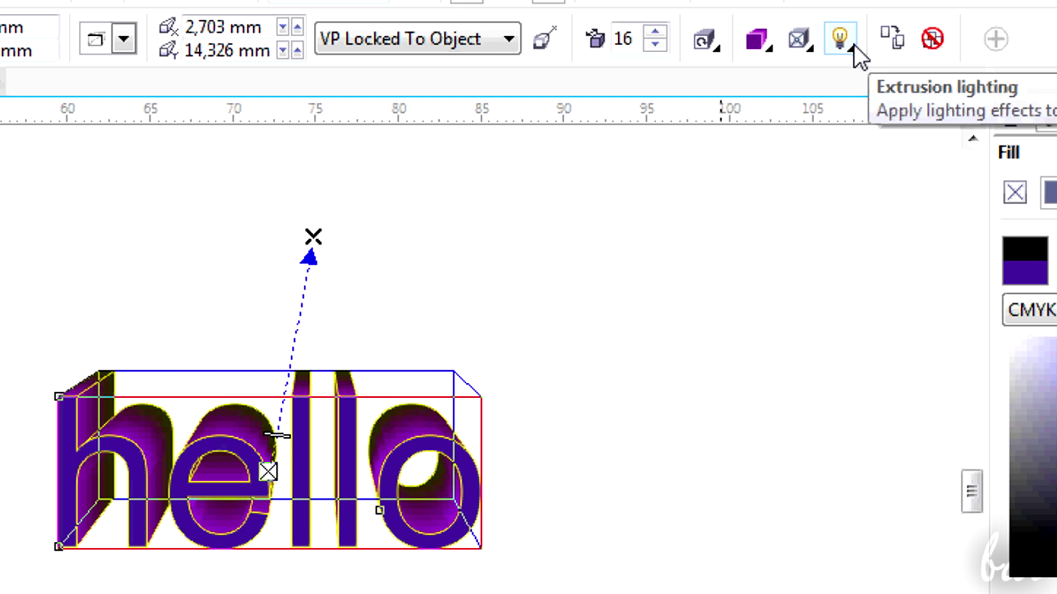
# - Add Light 1 at intensity 100 and position it at the top-right of the preview
pyautogui.click(840, 40)
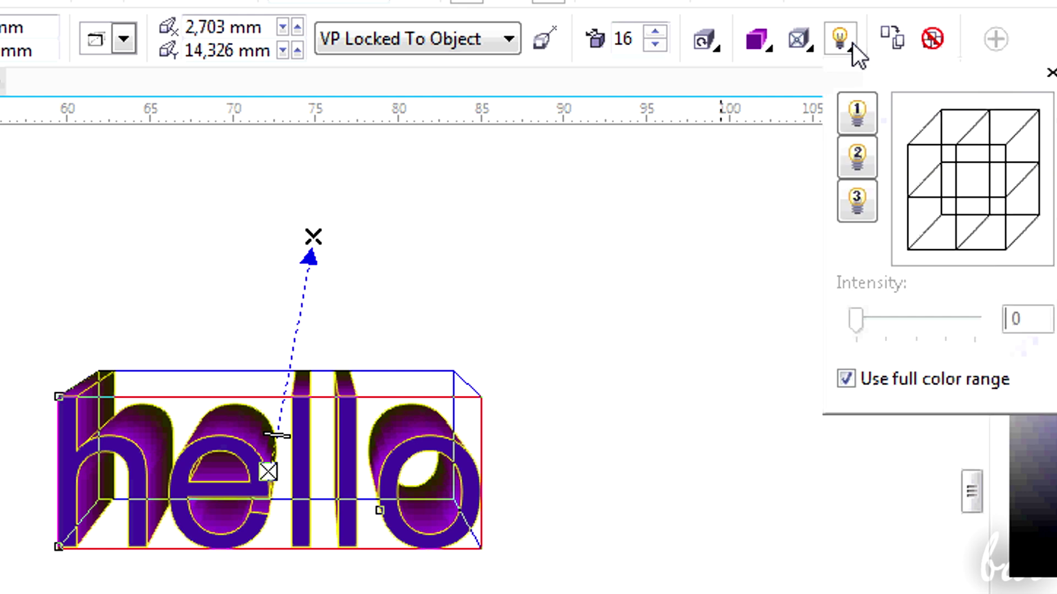
pyautogui.click(865, 116)
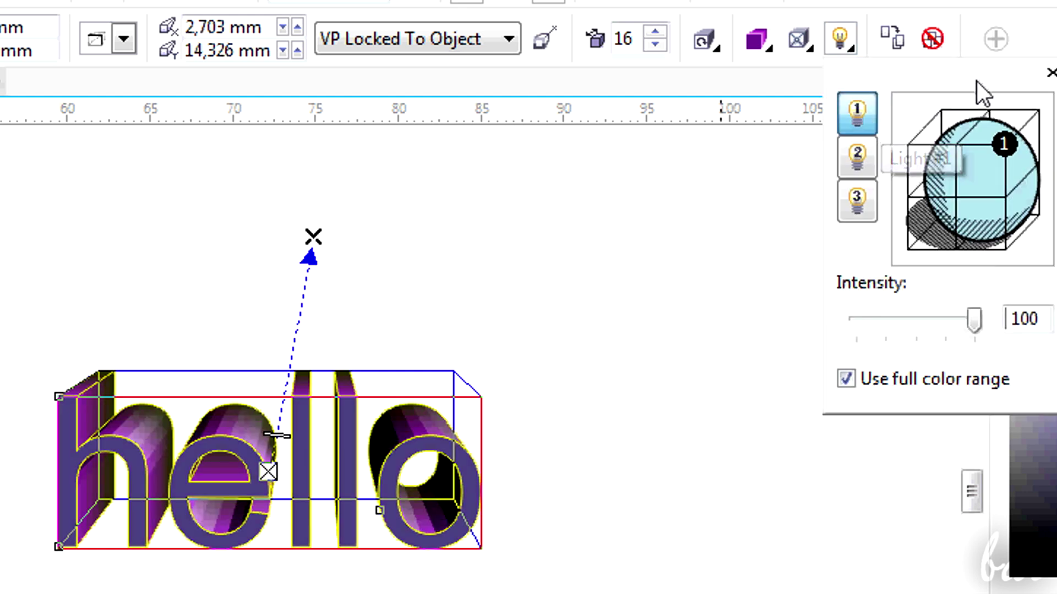
pyautogui.click(956, 149)
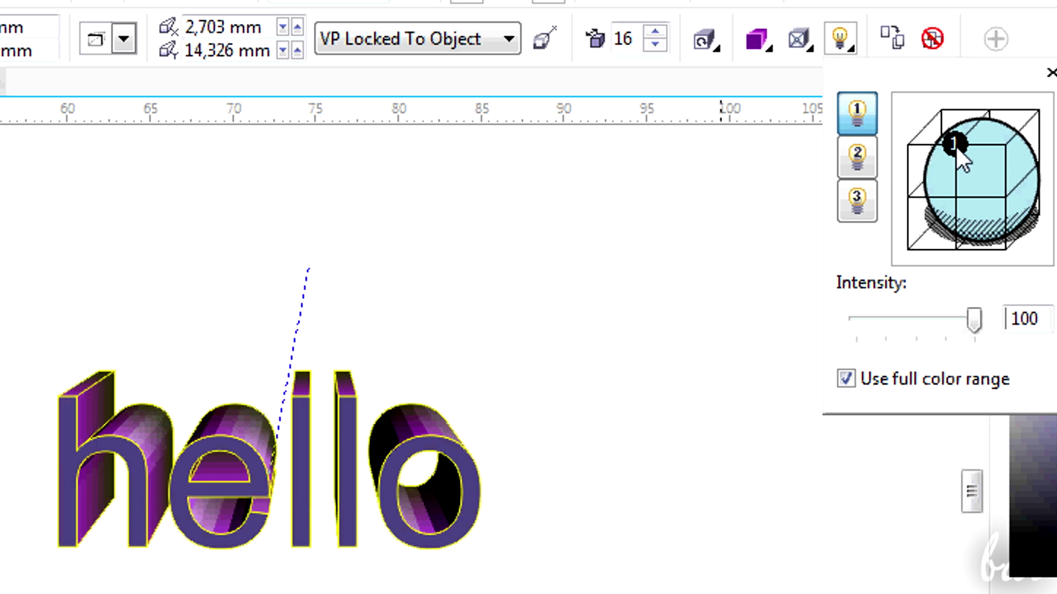
pyautogui.click(958, 195)
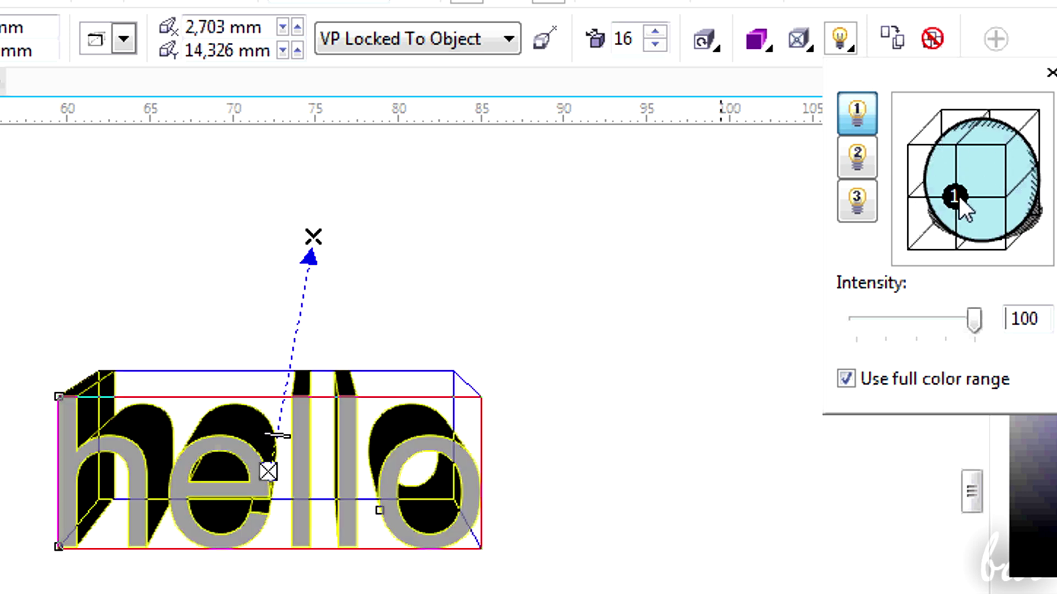
pyautogui.click(906, 197)
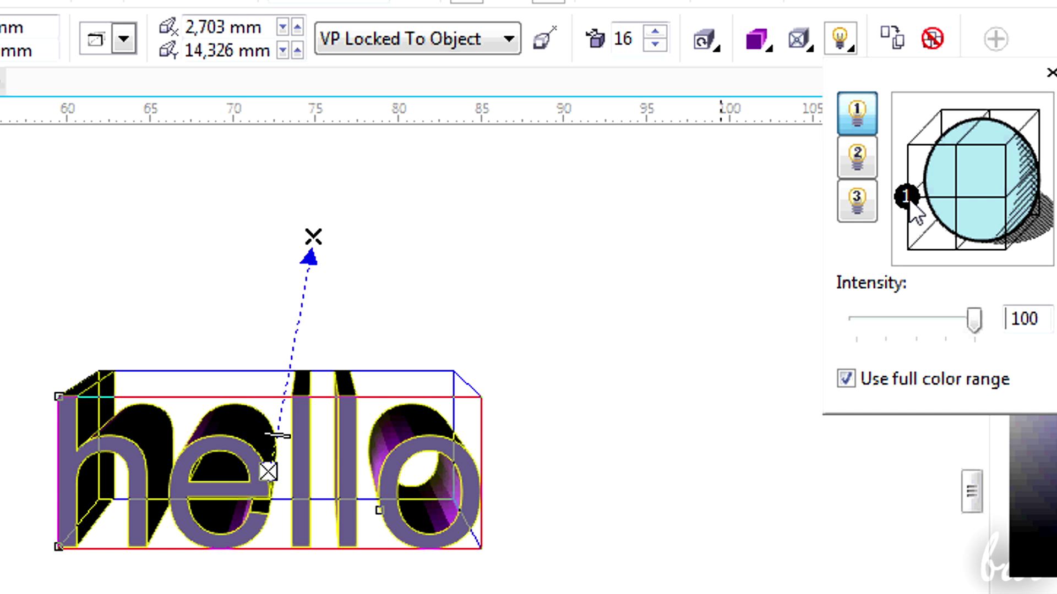
pyautogui.click(1038, 110)
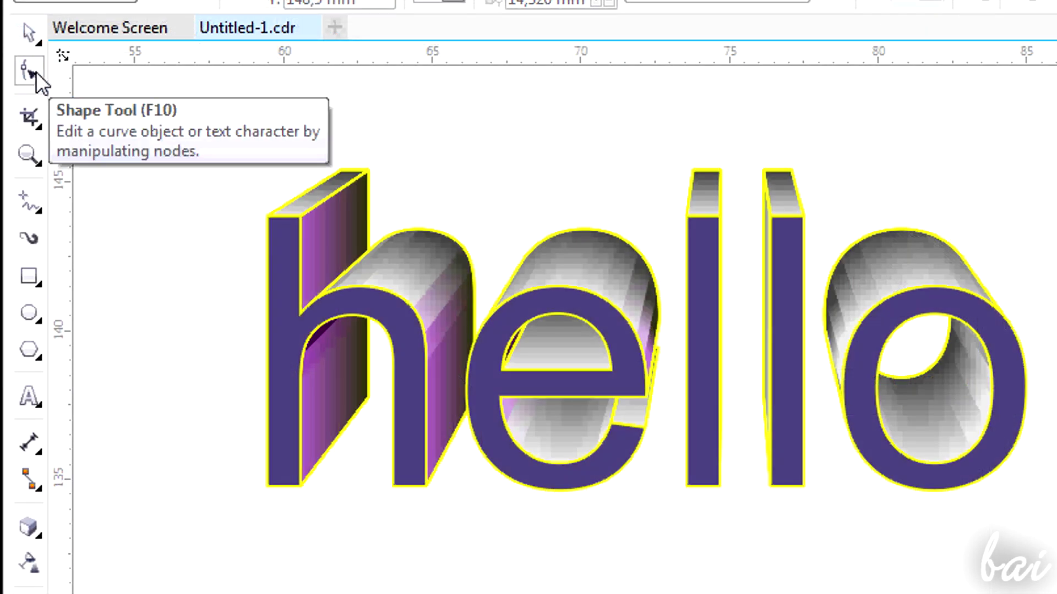
# - With the Shape tool, stretch the e's tail right and pull the first l's top corners outward
pyautogui.click(32, 71)
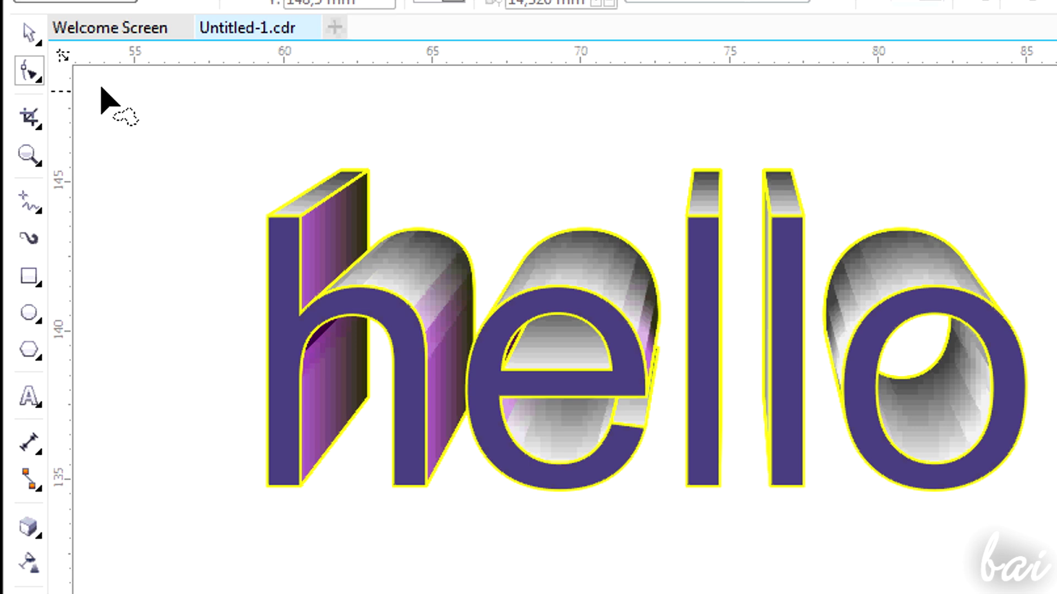
pyautogui.click(658, 363)
pyautogui.moveTo(649, 431)
pyautogui.mouseDown()
pyautogui.moveTo(665, 435)
pyautogui.moveTo(661, 499)
pyautogui.moveTo(668, 431)
pyautogui.mouseUp()
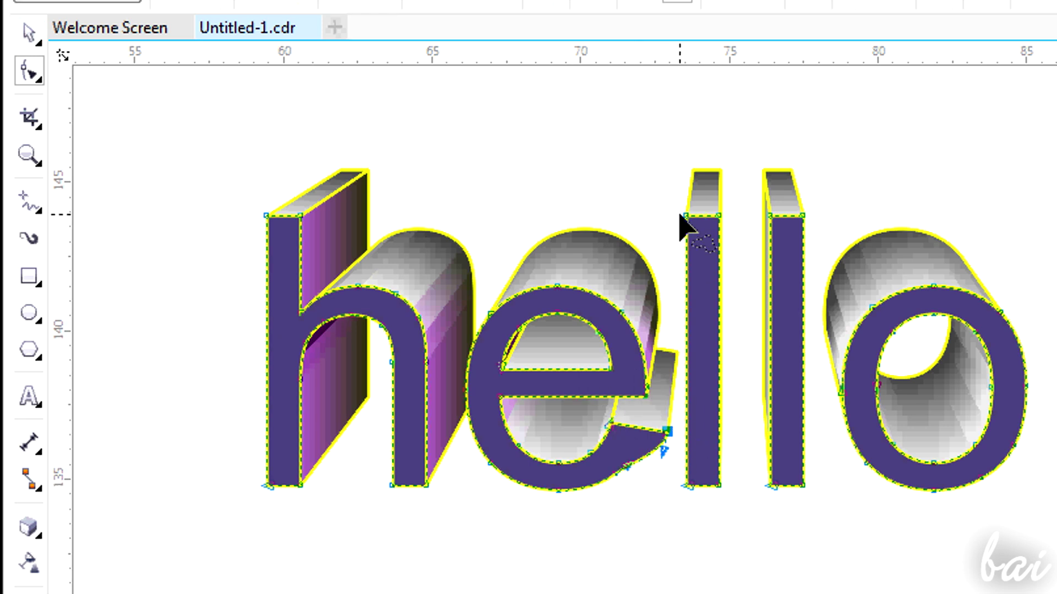
pyautogui.moveTo(685, 216); pyautogui.dragTo(666, 191)
pyautogui.moveTo(719, 216); pyautogui.dragTo(738, 200)
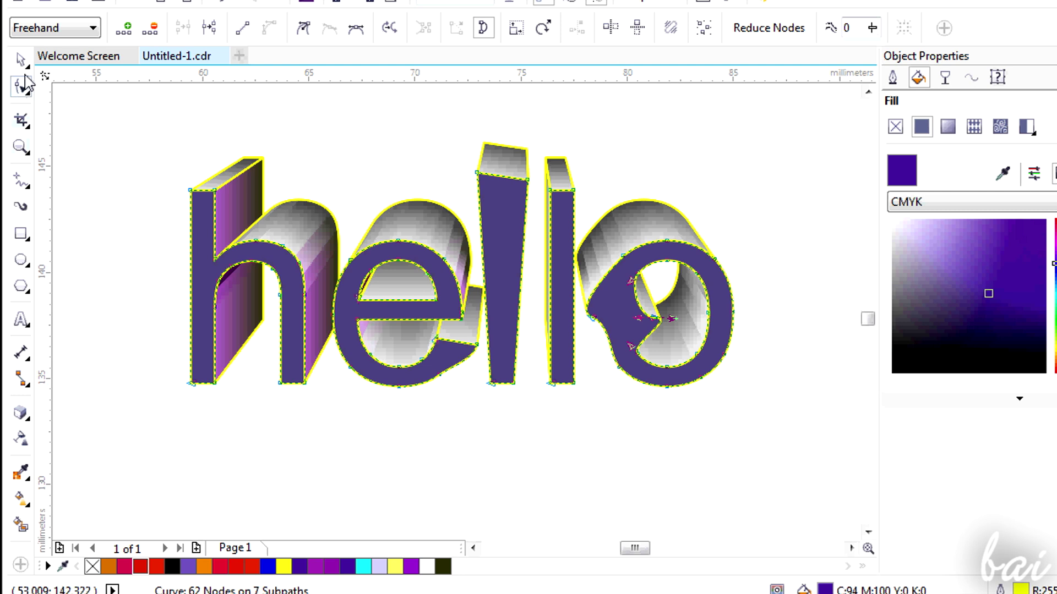
# - Clear the extrusion from the hello curves with the Extrude tool's Clear Extrusion
pyautogui.click(22, 415)
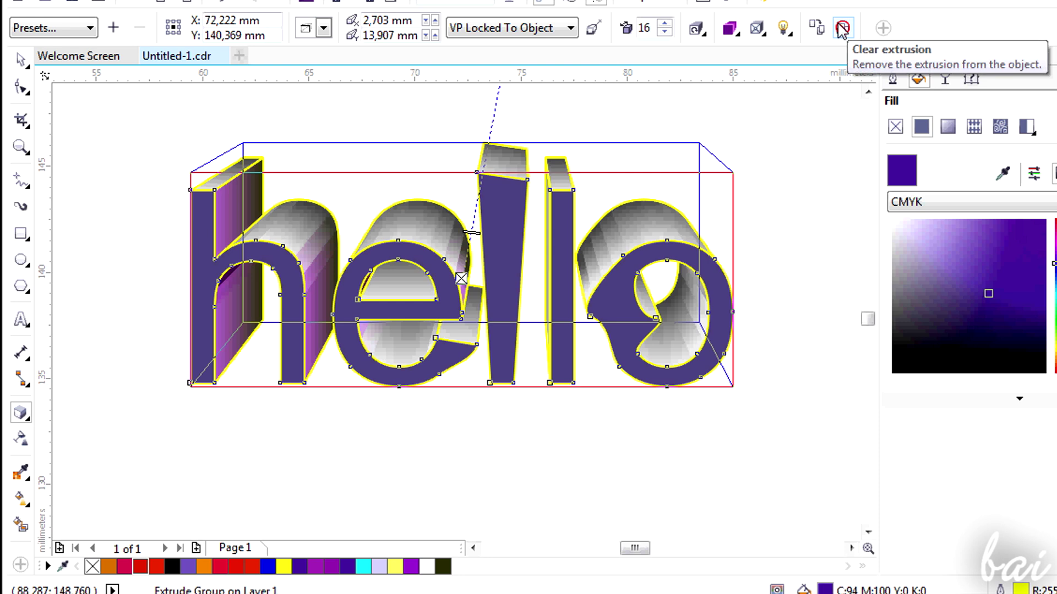
pyautogui.click(842, 28)
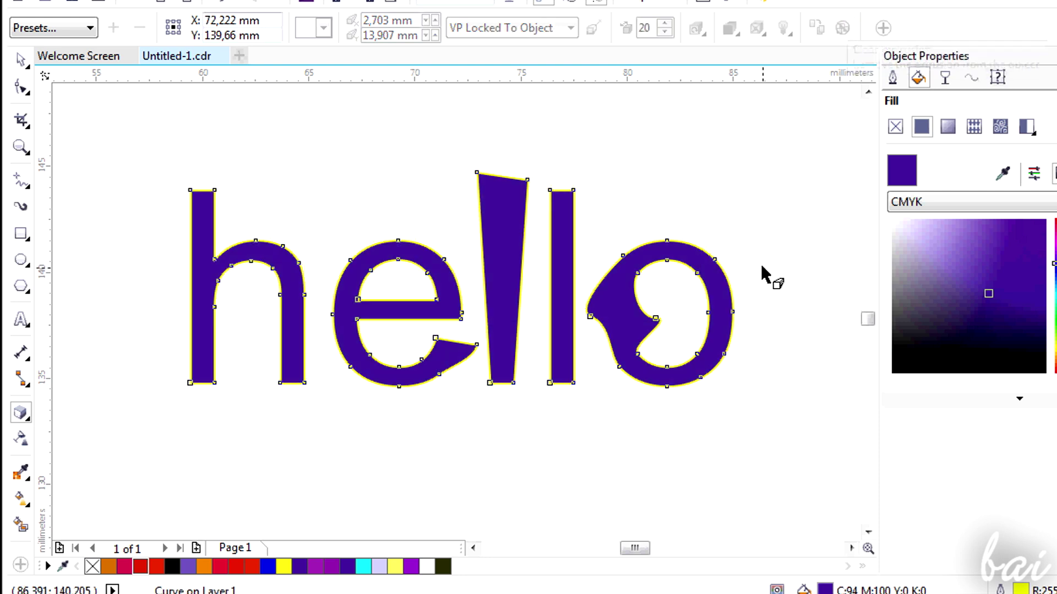